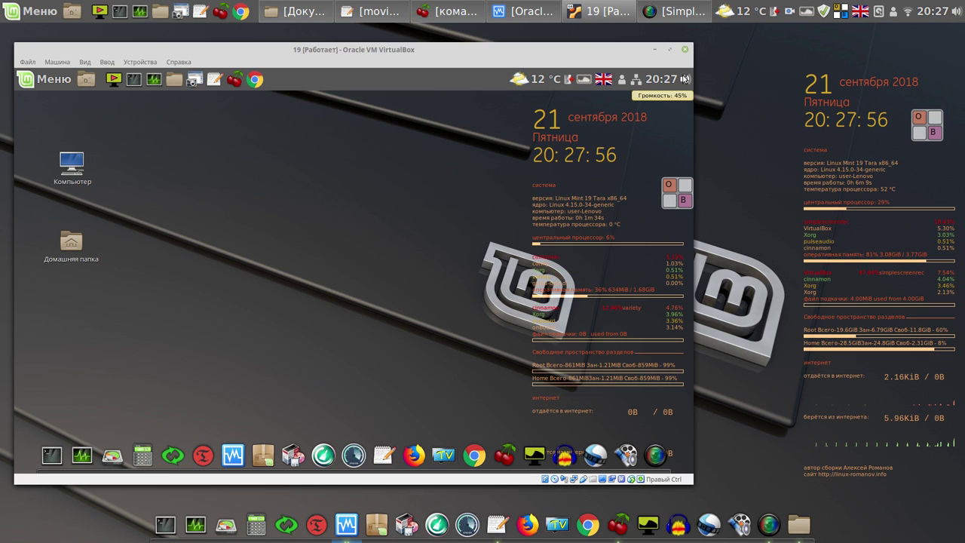
Power off the running virtual machine and place the Том 215 ГБ volume icon below the home folder icon on the desktop.
click(685, 49)
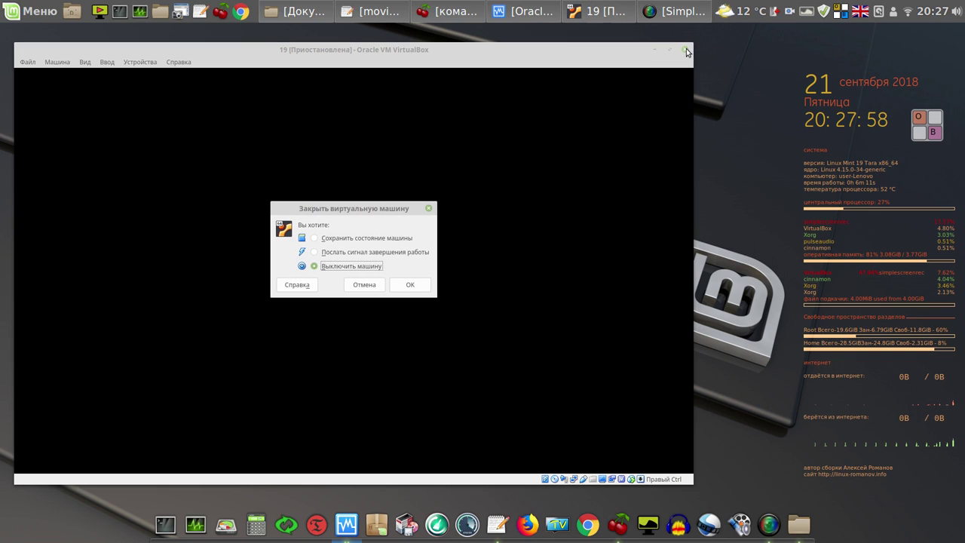
click(410, 287)
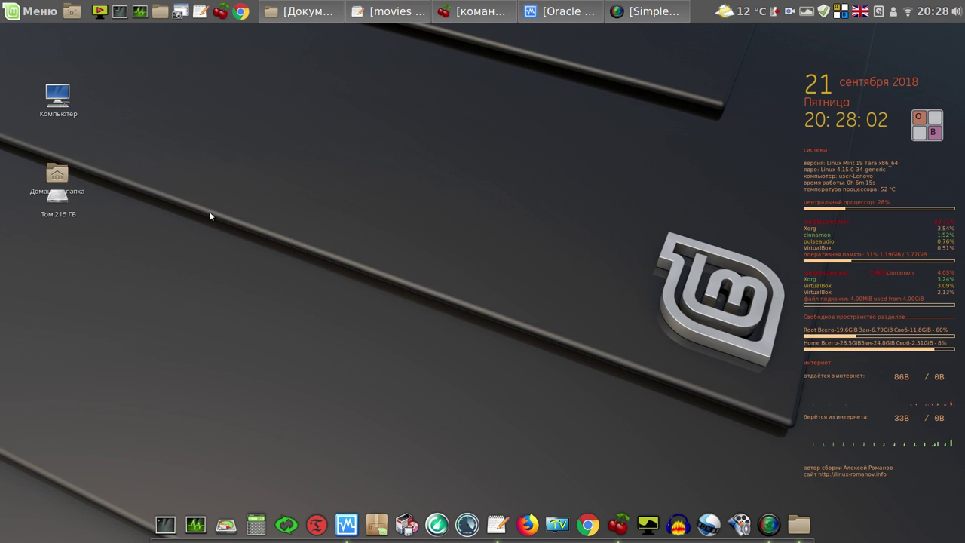
drag(60, 198, 58, 250)
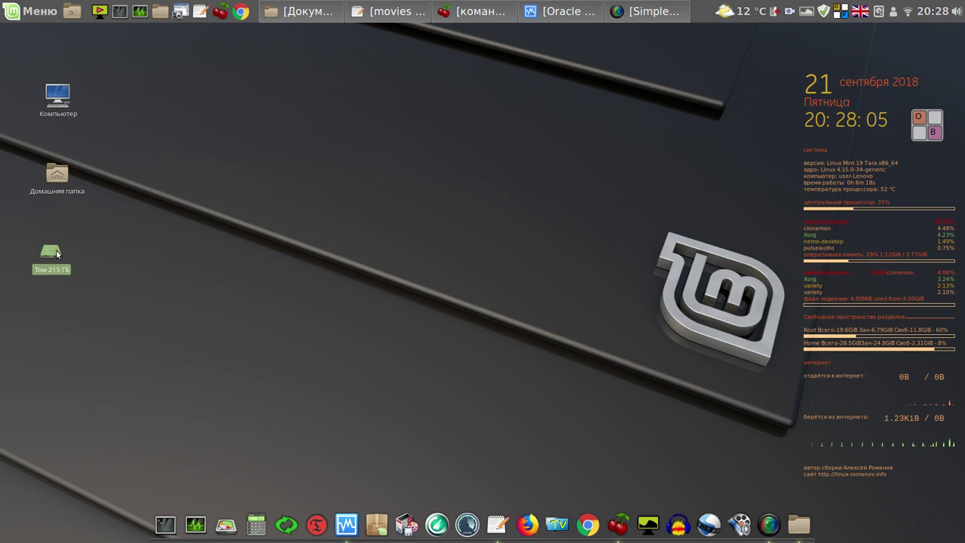
Switch to the CherryTree notes and open the Установка Systemback node.
click(483, 14)
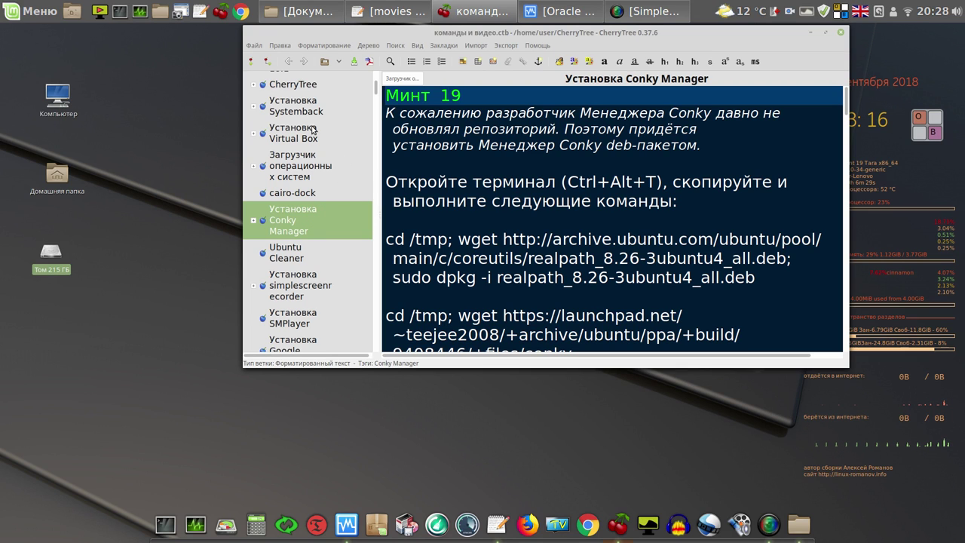
click(308, 107)
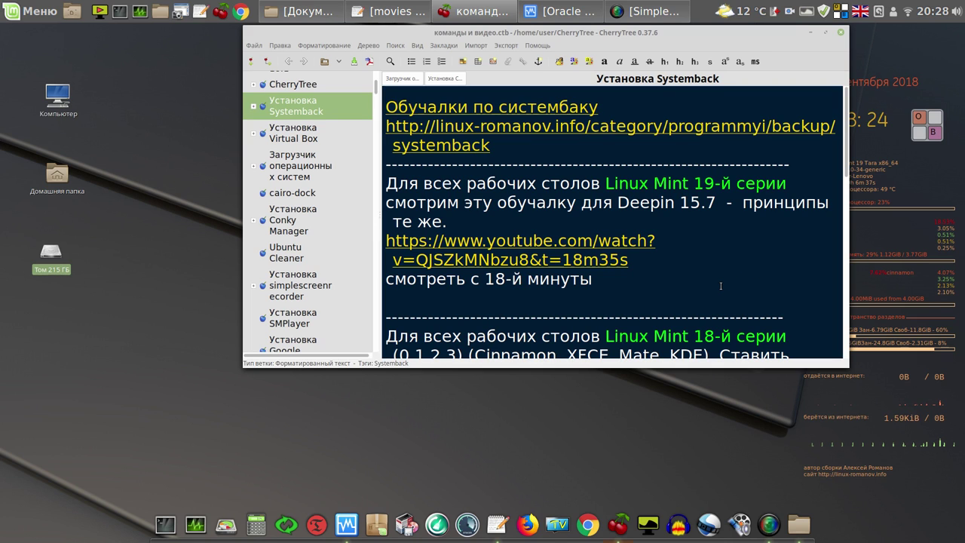
right_click(790, 13)
click(803, 30)
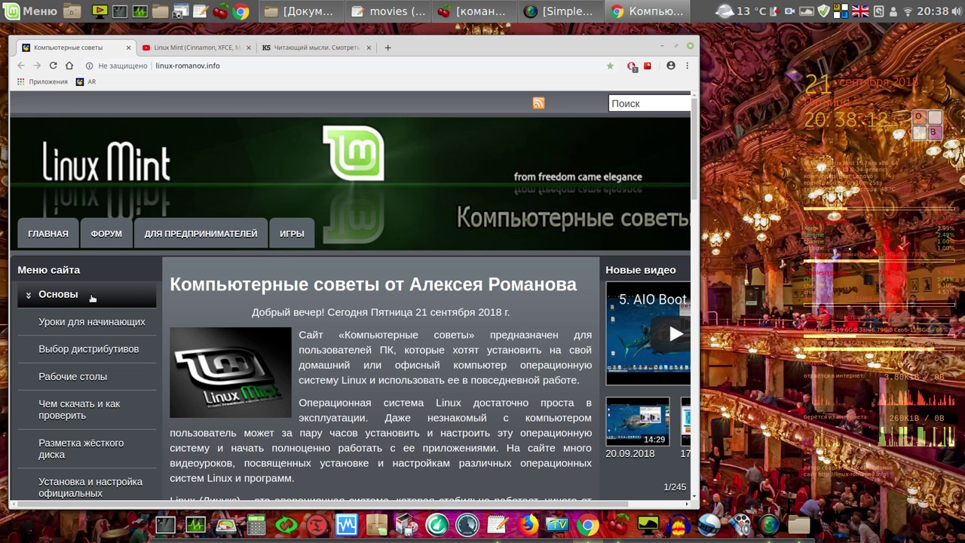
On the Компьютерные советы site, expand the Основы section and open its Установка и настройка авторских сборок category.
click(28, 298)
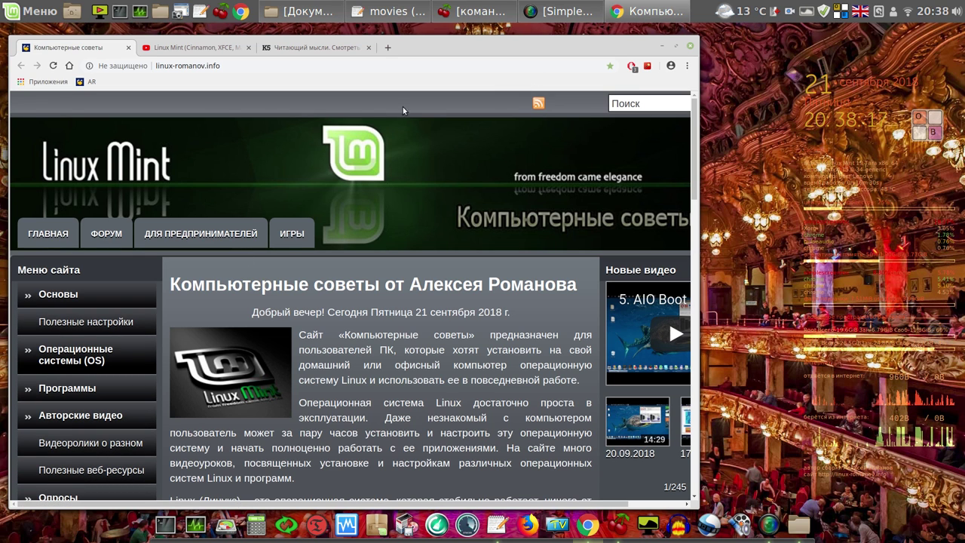
click(30, 298)
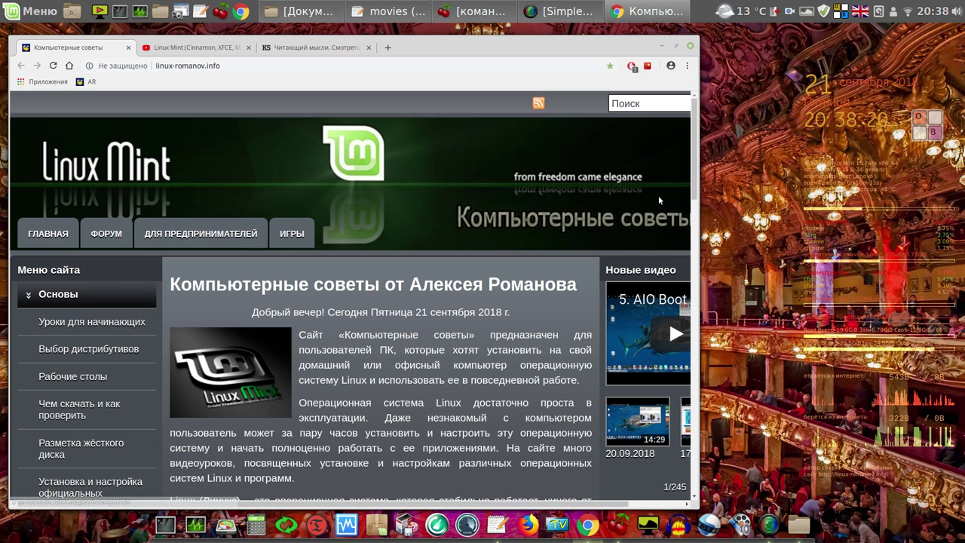
drag(692, 151, 661, 225)
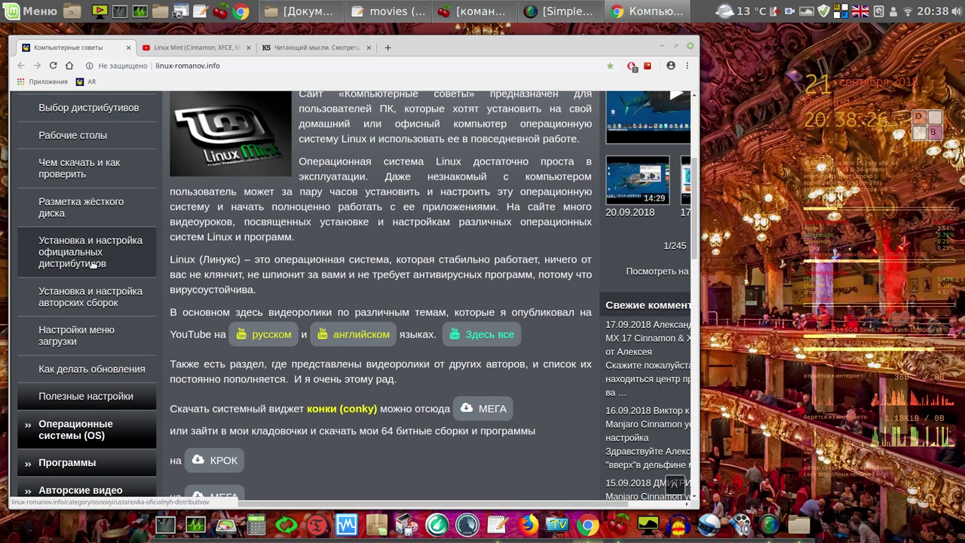
click(100, 299)
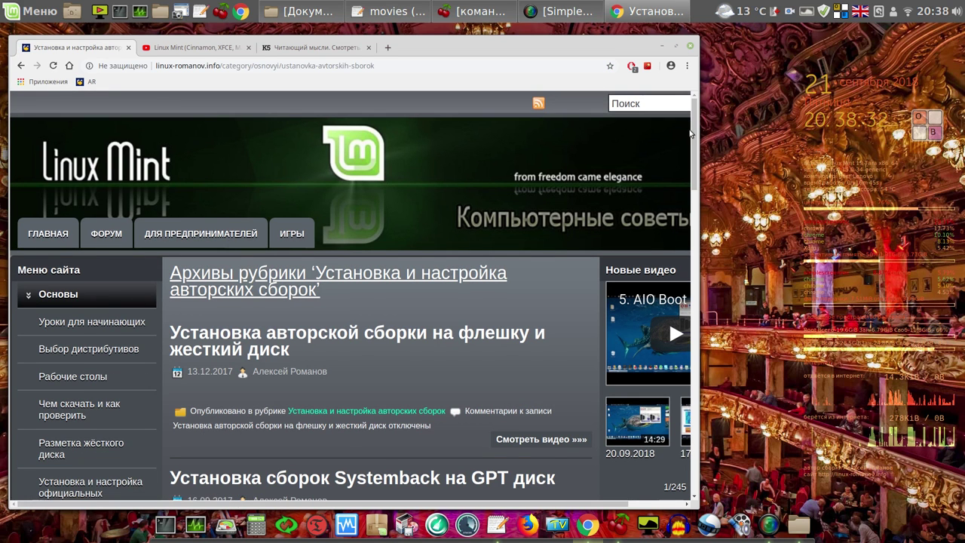
Browse the category's older entries through page 3 and go back to the beginning of that page.
drag(695, 138, 693, 456)
click(236, 408)
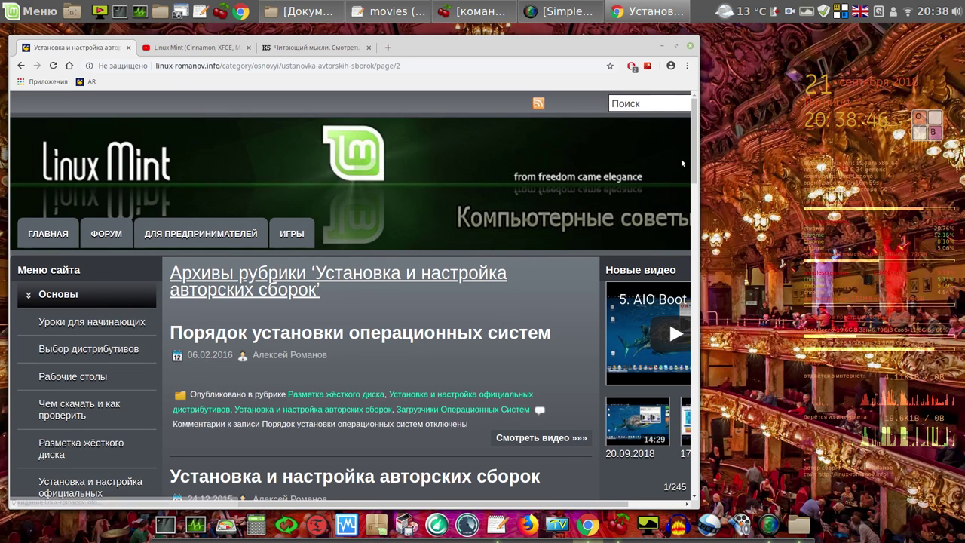
scroll(693, 142, down, 2)
drag(695, 153, 669, 455)
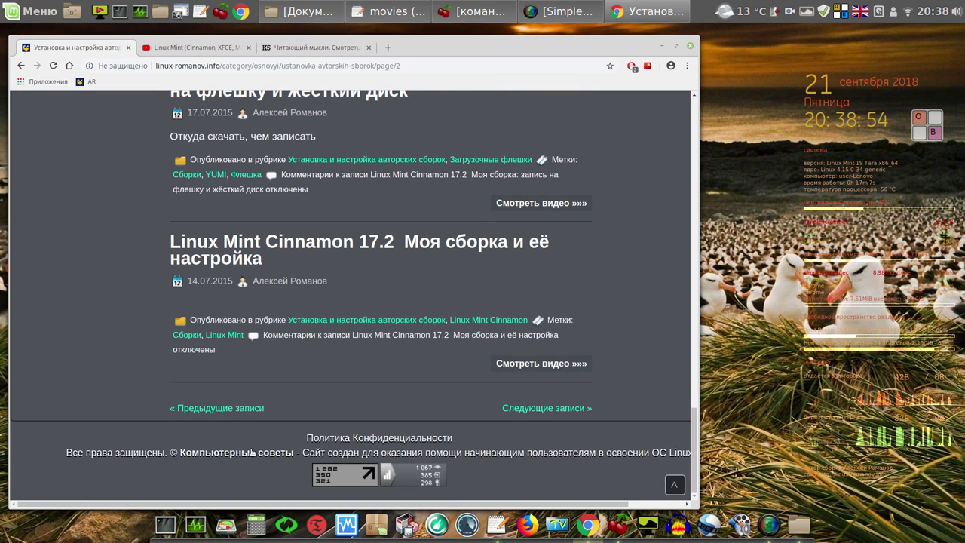
click(235, 409)
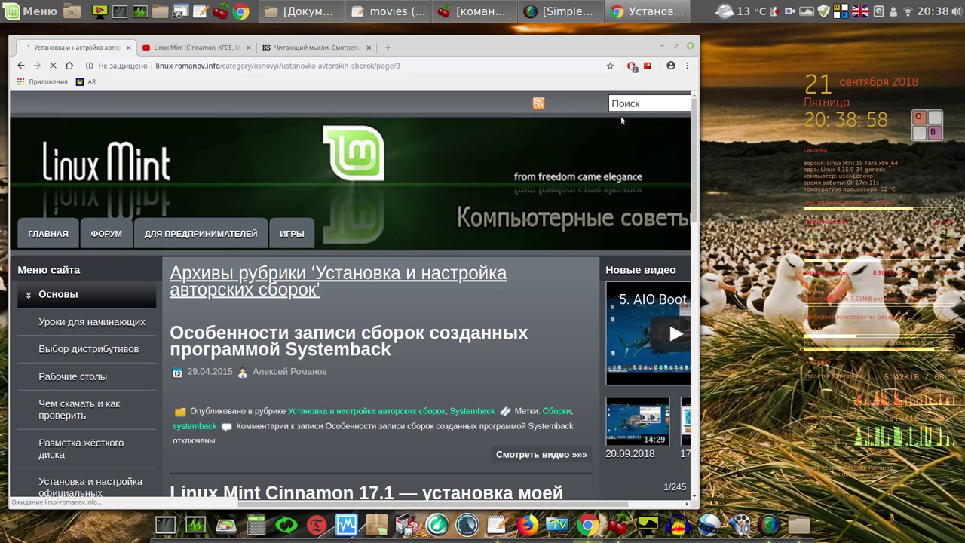
drag(694, 134, 684, 360)
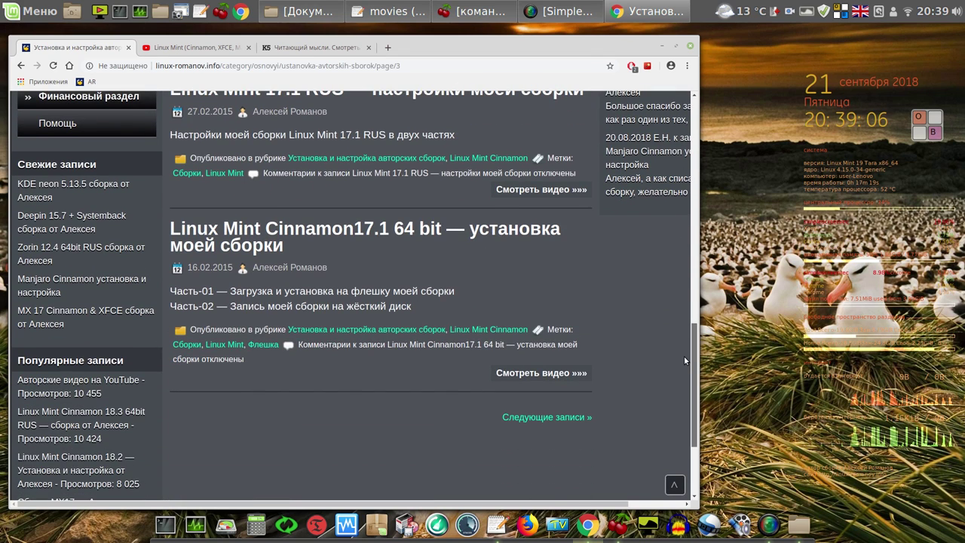
drag(685, 361, 717, 126)
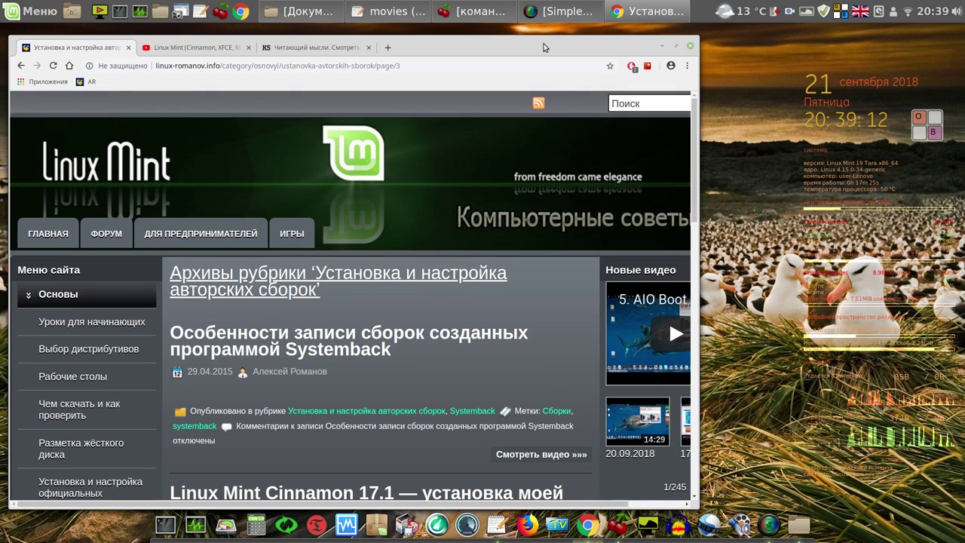
Check the other open browser pages, return to the site's home page and find its Linux Mint Cinnamon 18.2 video.
click(304, 48)
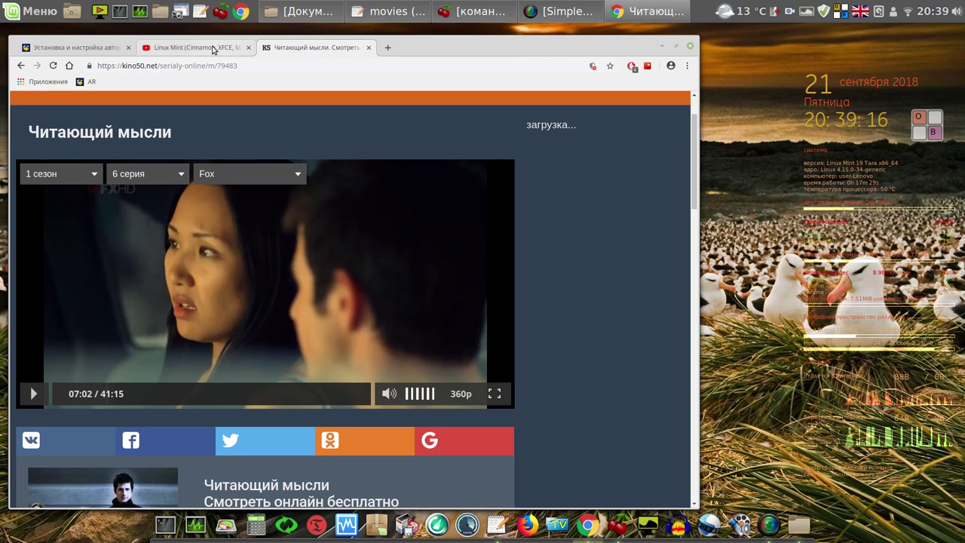
click(181, 48)
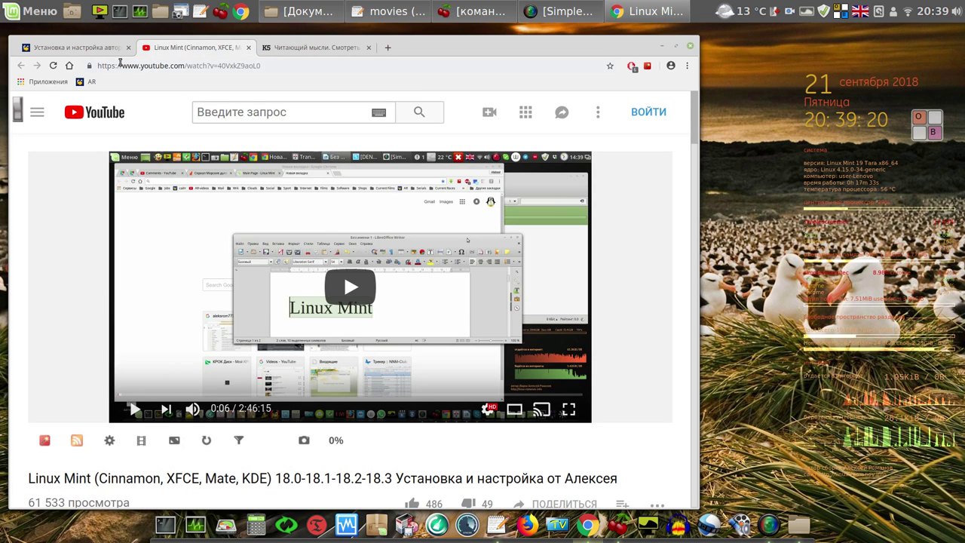
click(113, 48)
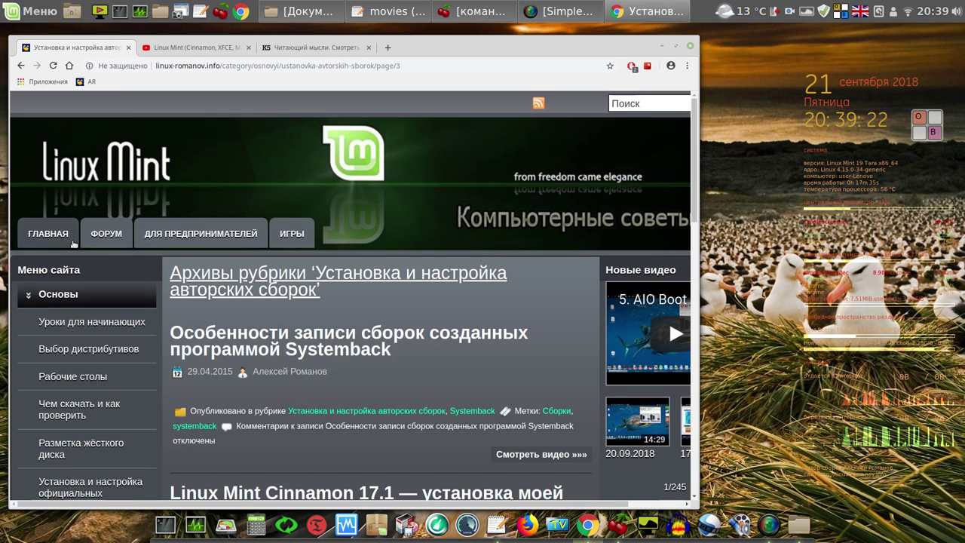
click(50, 238)
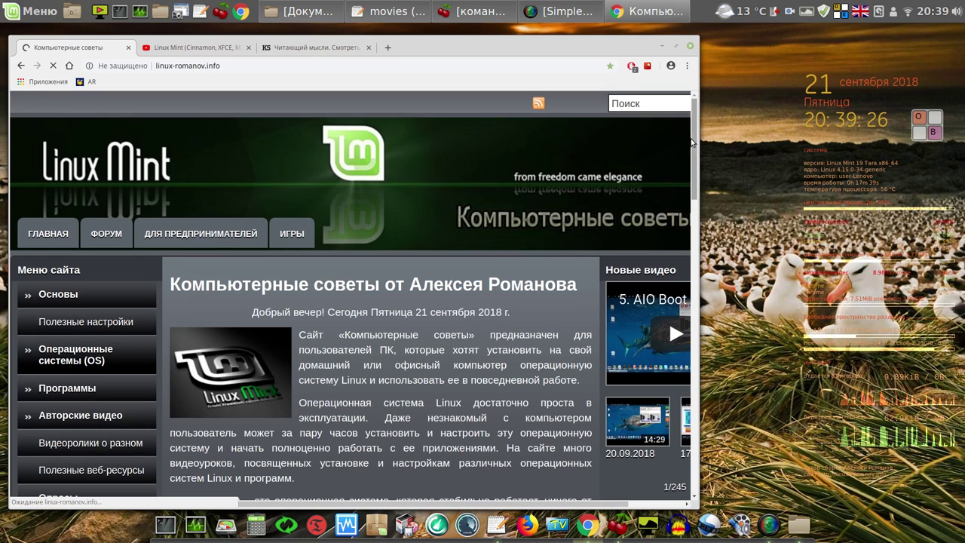
drag(691, 144, 676, 354)
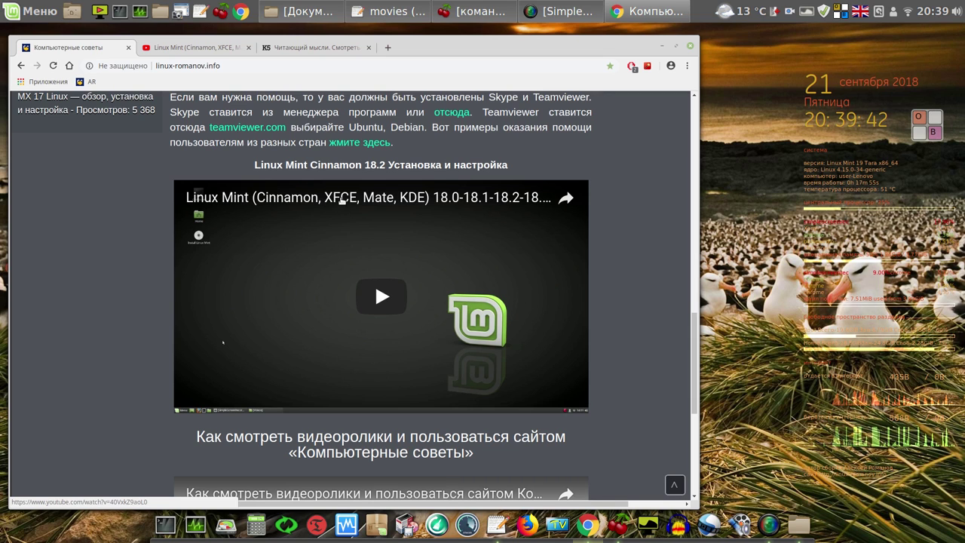
Review the list of topic links in the description of the Linux Mint 18.0-18.3 installation video on YouTube.
click(190, 47)
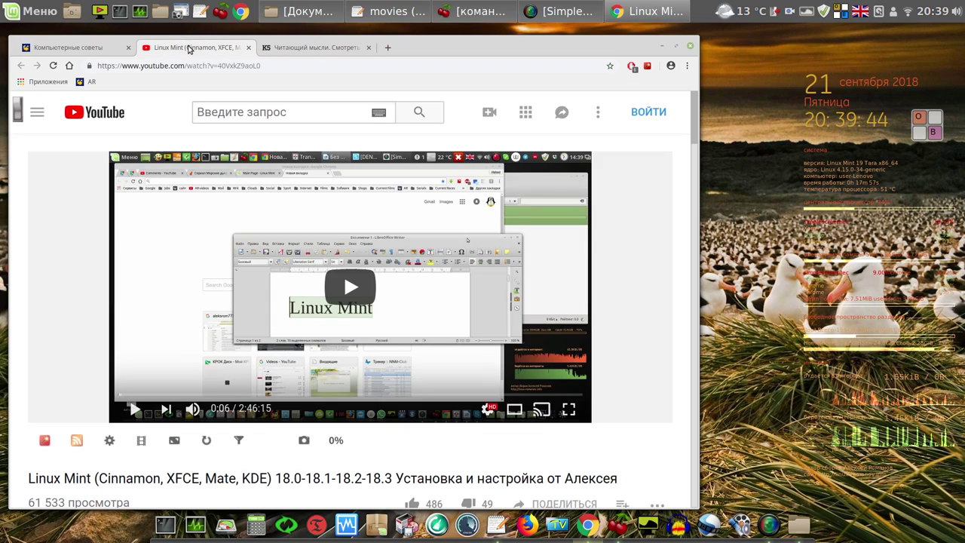
scroll(697, 121, down, 1)
mouse_move(700, 123)
mouse_down()
mouse_move(691, 264)
mouse_move(700, 126)
mouse_up()
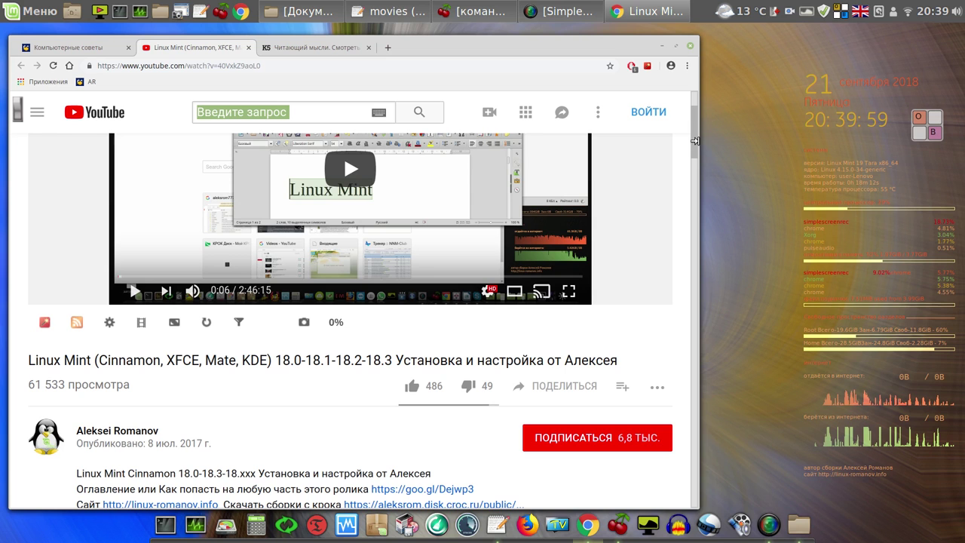
drag(693, 135, 690, 171)
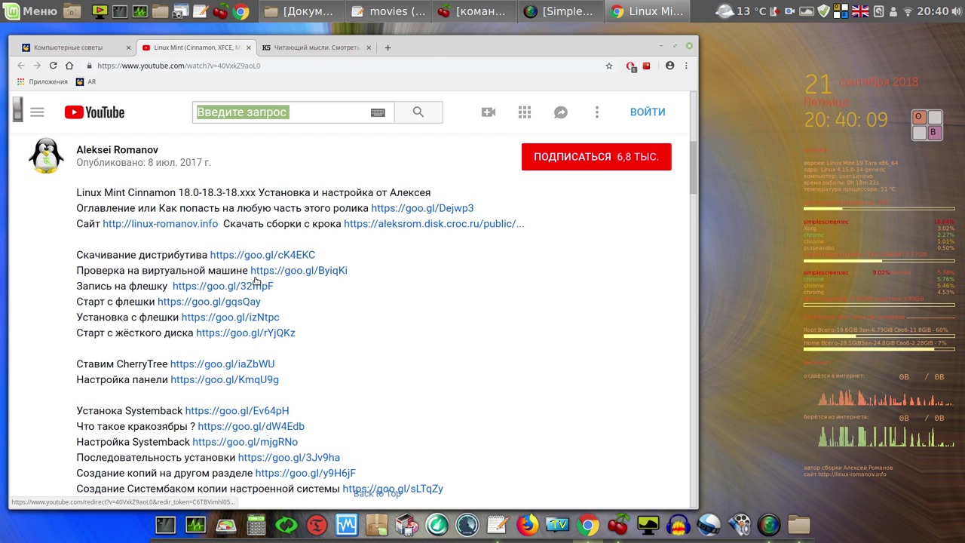
drag(691, 171, 691, 196)
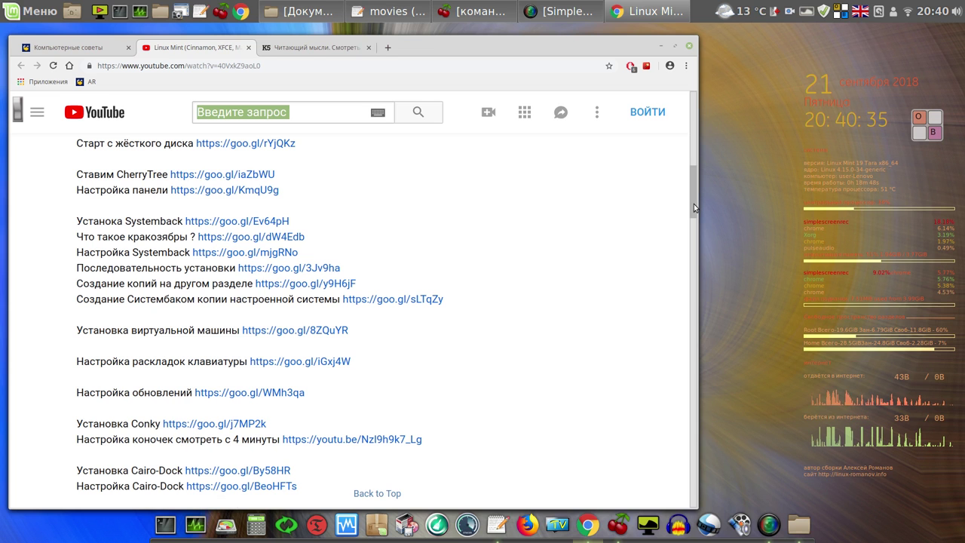
drag(694, 210, 692, 128)
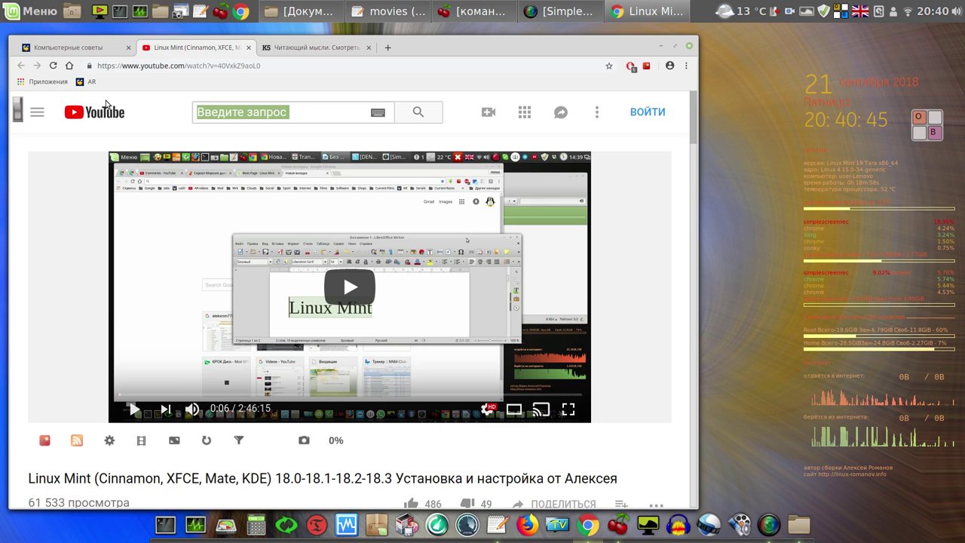
From the site's home page, open the КРОК file storage and go to the Systemback folder inside Программы для Linux.
click(83, 50)
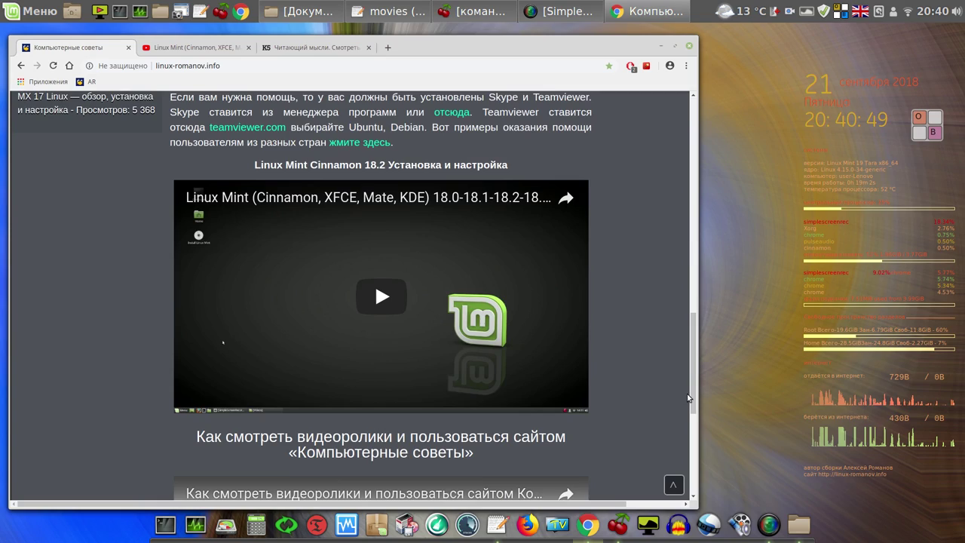
drag(693, 384, 680, 164)
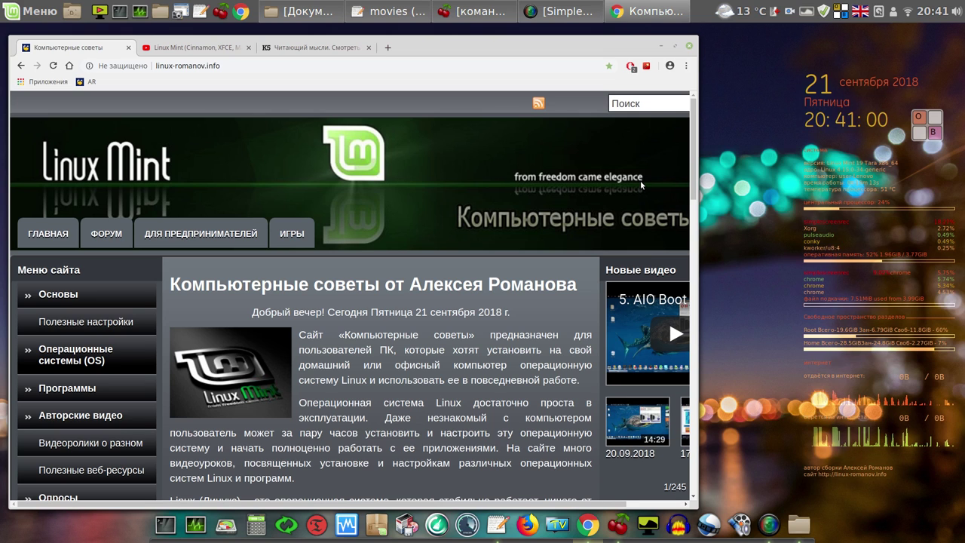
click(789, 12)
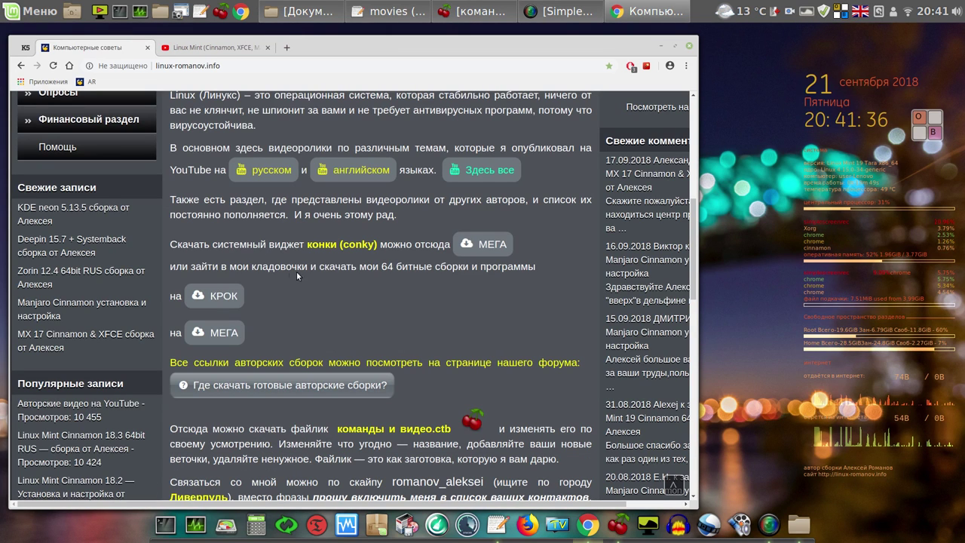
click(223, 297)
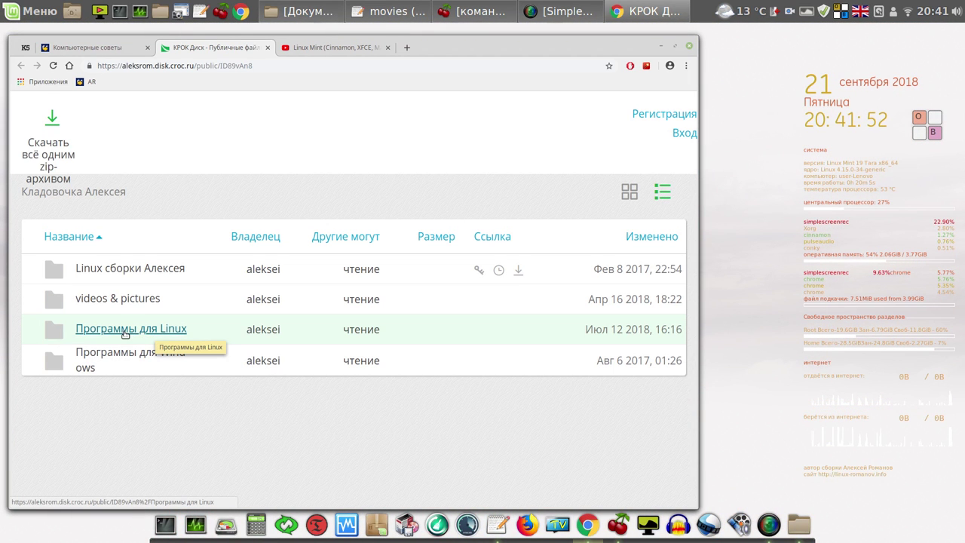
click(124, 334)
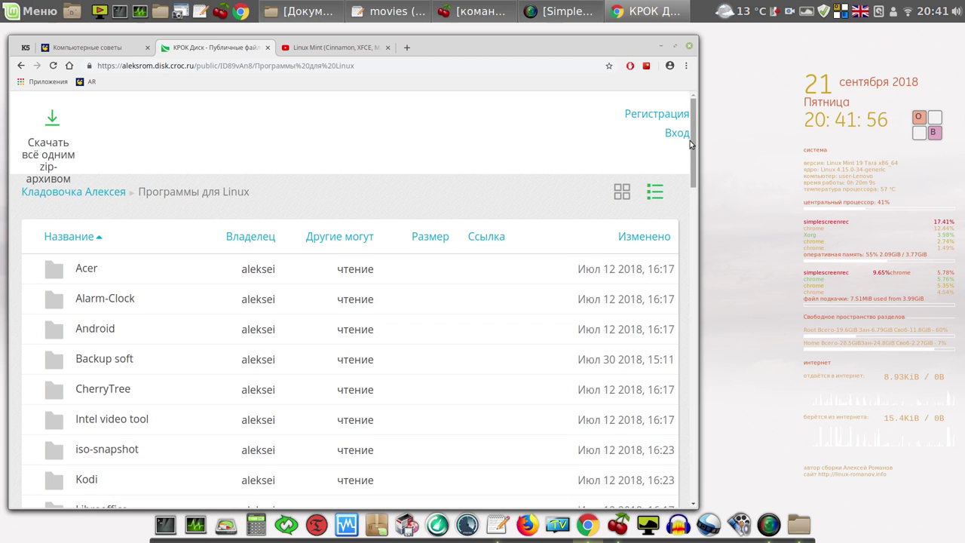
scroll(689, 141, down, 2)
drag(690, 161, 689, 292)
click(124, 230)
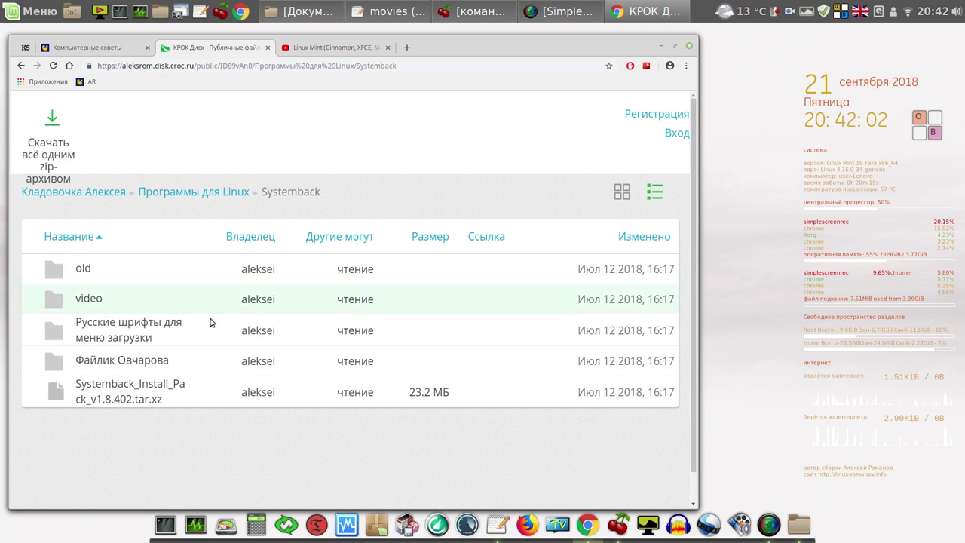
Download Systemback_Install_Pack_v1.8.402.tar.xz, widen the browser window and minimize it.
click(140, 389)
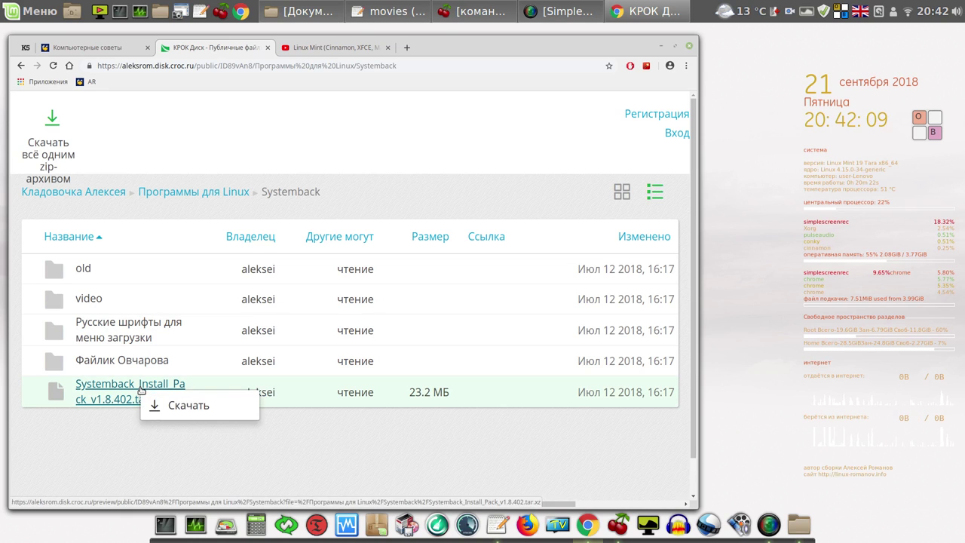
click(185, 405)
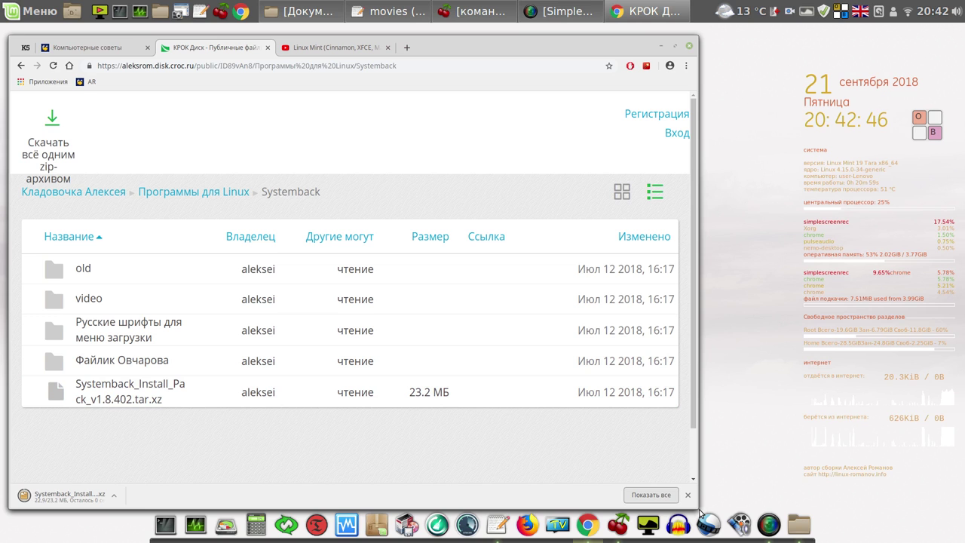
drag(697, 508, 795, 496)
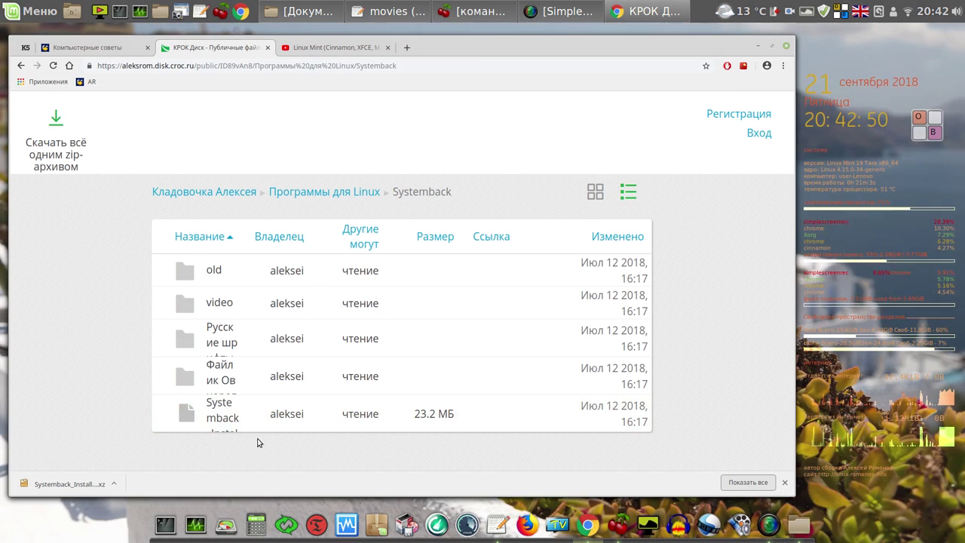
click(756, 46)
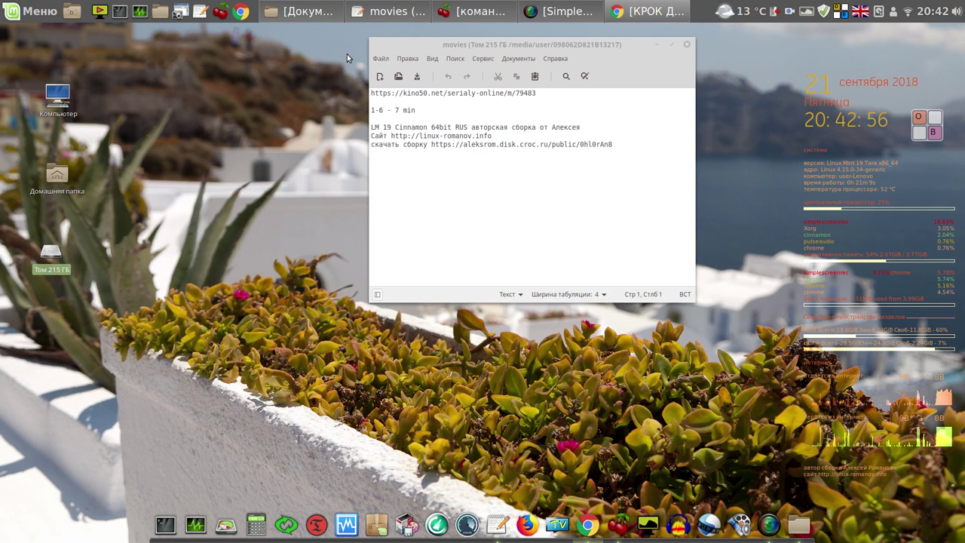
Minimize the movies text file and extract Systemback_Install_Pack_v1.8.402.tar.xz in place in the Загрузки folder.
click(656, 43)
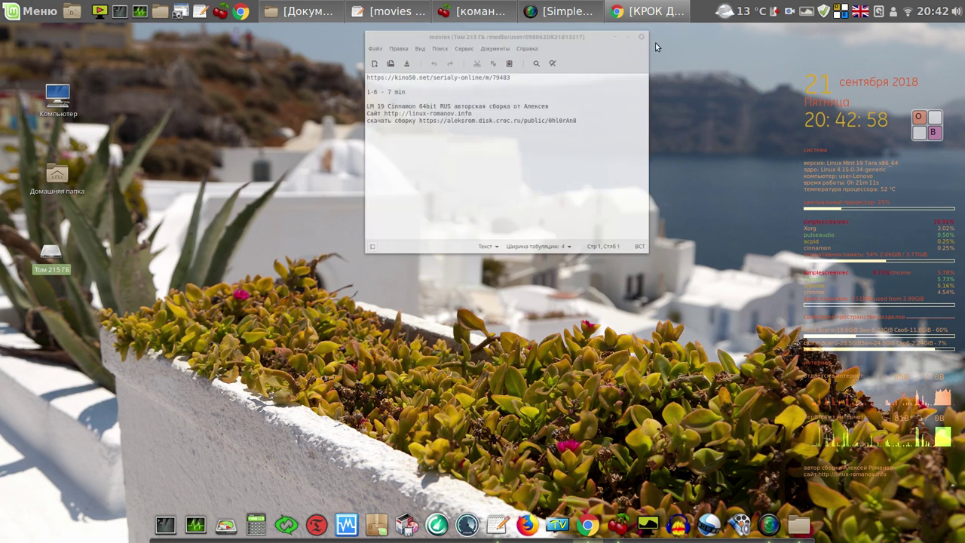
click(302, 11)
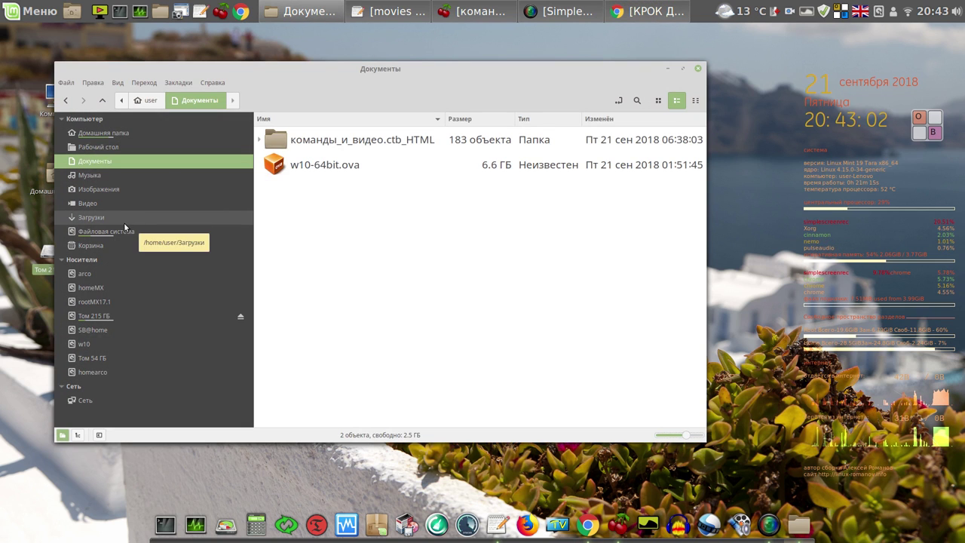
click(124, 220)
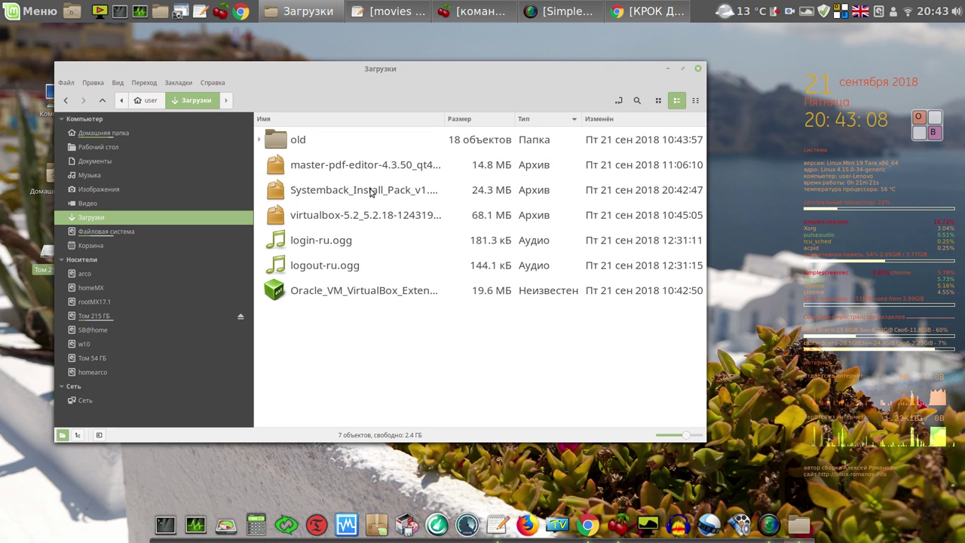
right_click(370, 192)
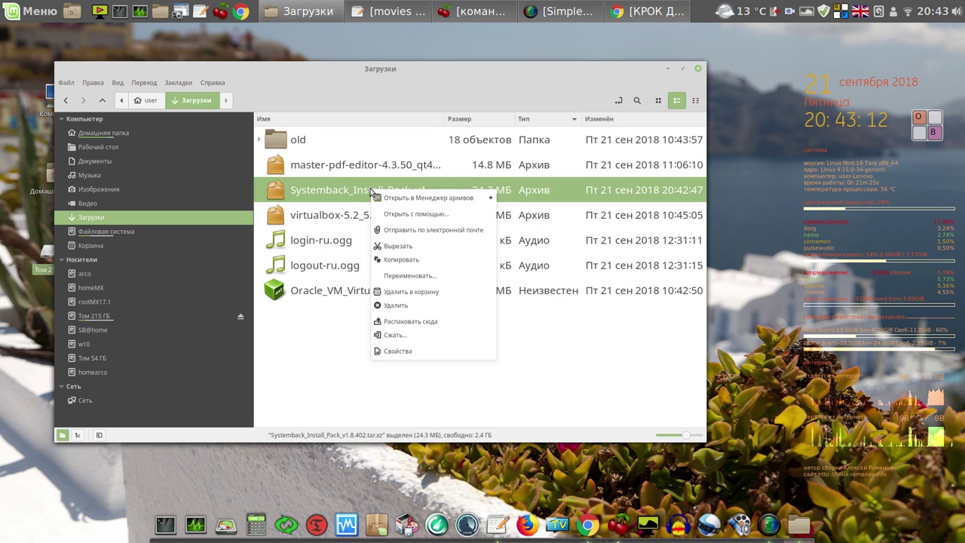
click(420, 325)
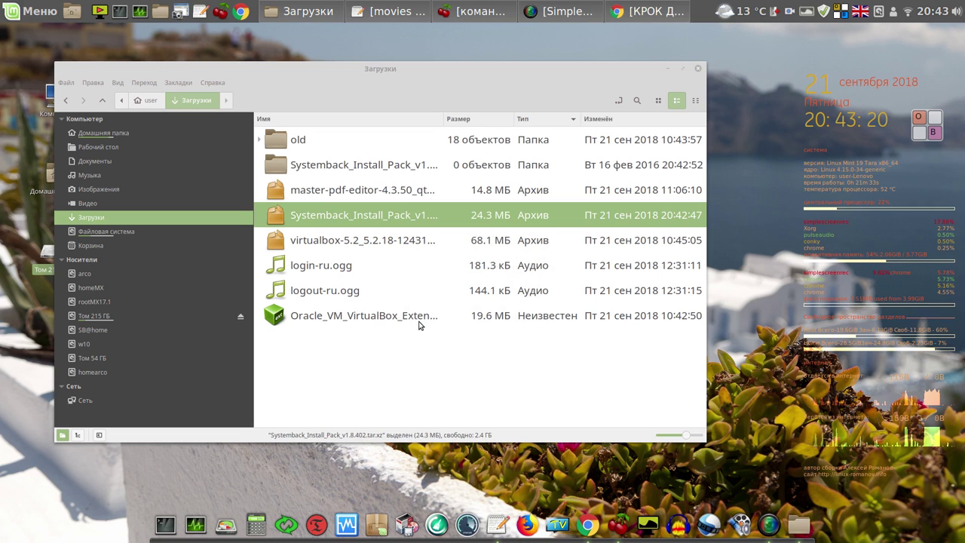
Open the extracted Systemback_Install_Pack_v1.8.402 folder, enlarge its icons and open a terminal in that folder.
click(350, 167)
double_click(349, 167)
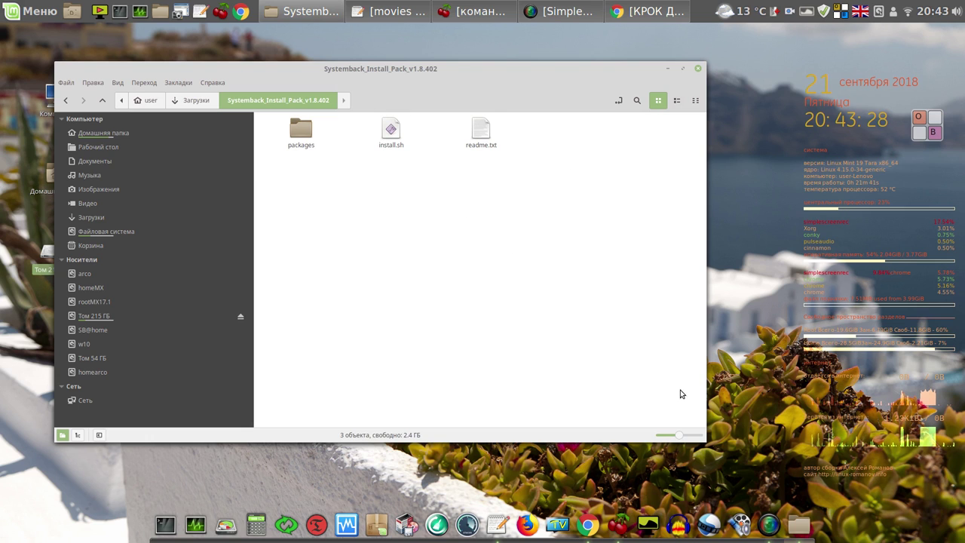
click(691, 437)
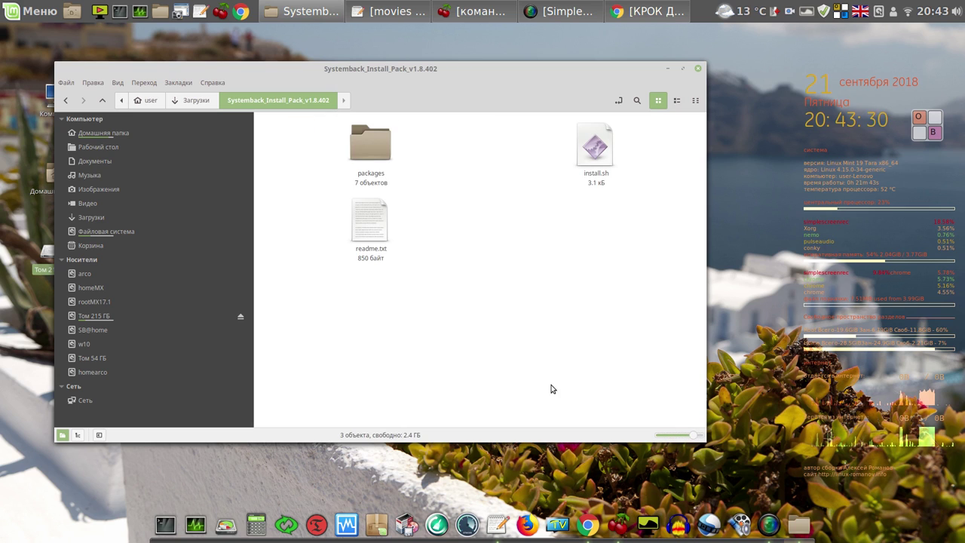
right_click(502, 216)
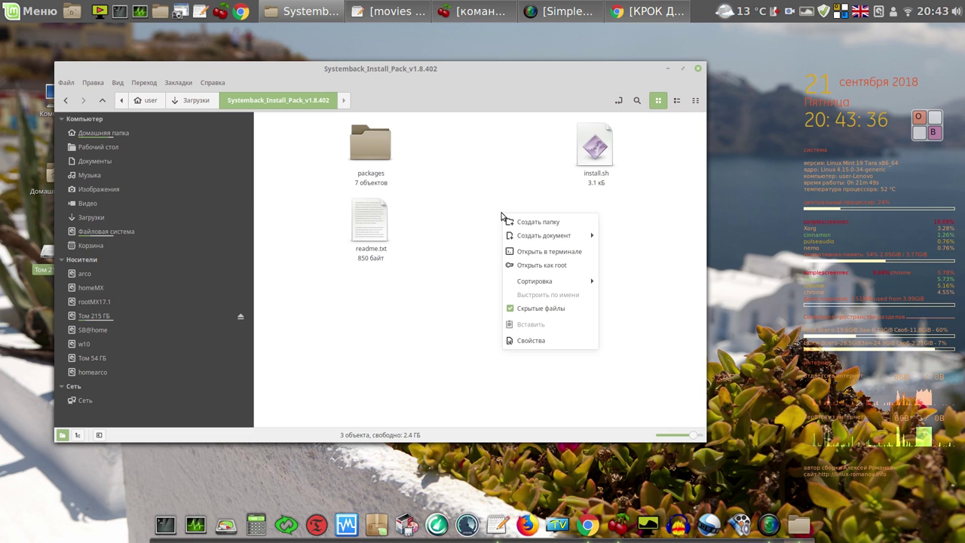
click(559, 247)
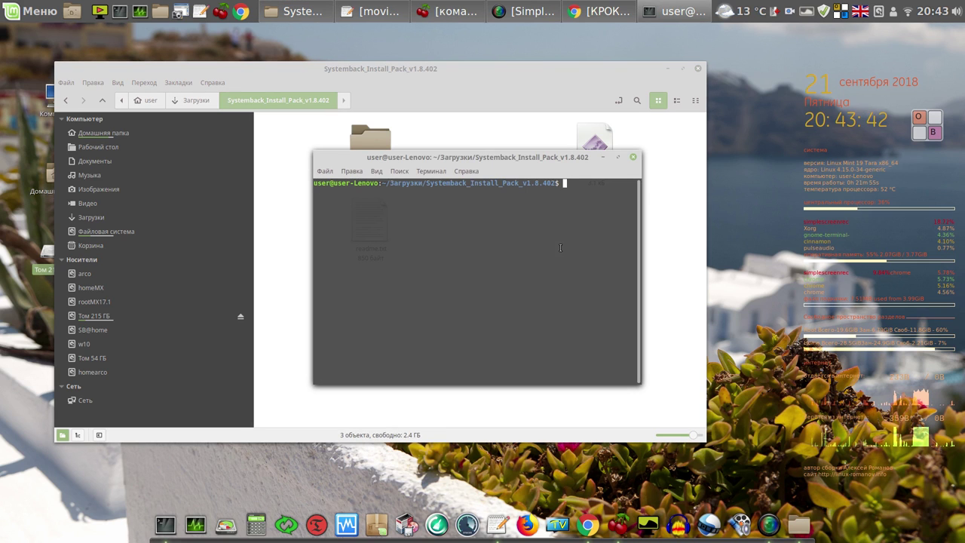
Bring up the on-screen keyboard, place it clear of the terminal prompt and run "sudo su" in the terminal.
drag(493, 158, 437, 156)
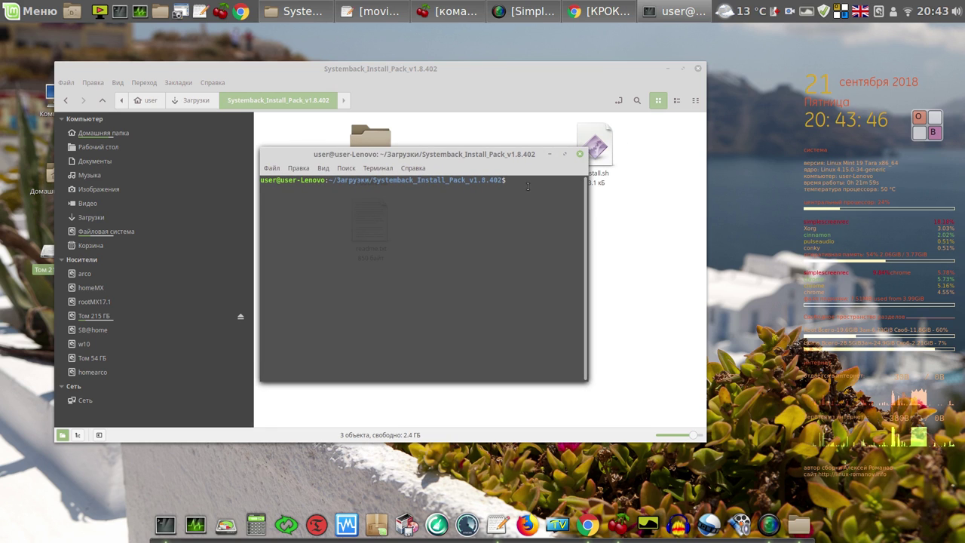
click(919, 132)
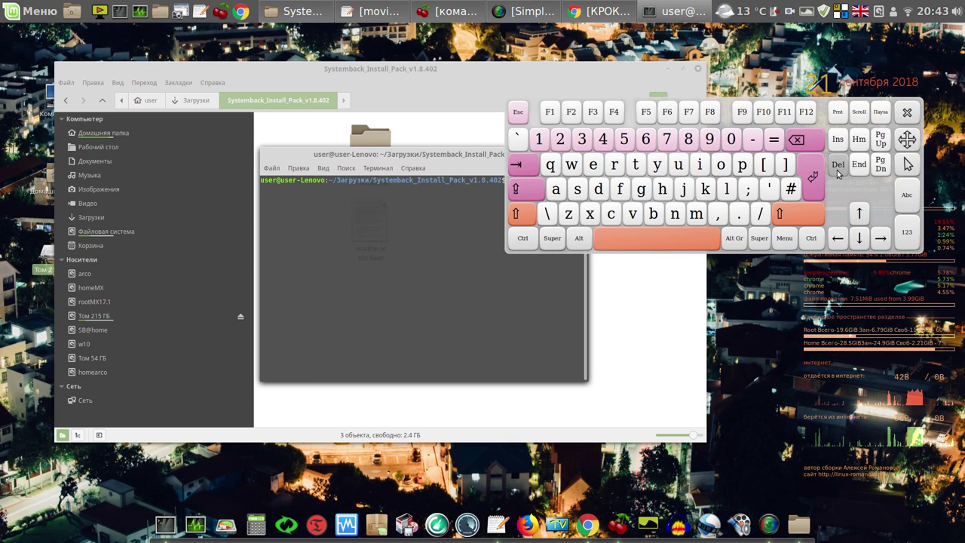
drag(907, 140, 924, 311)
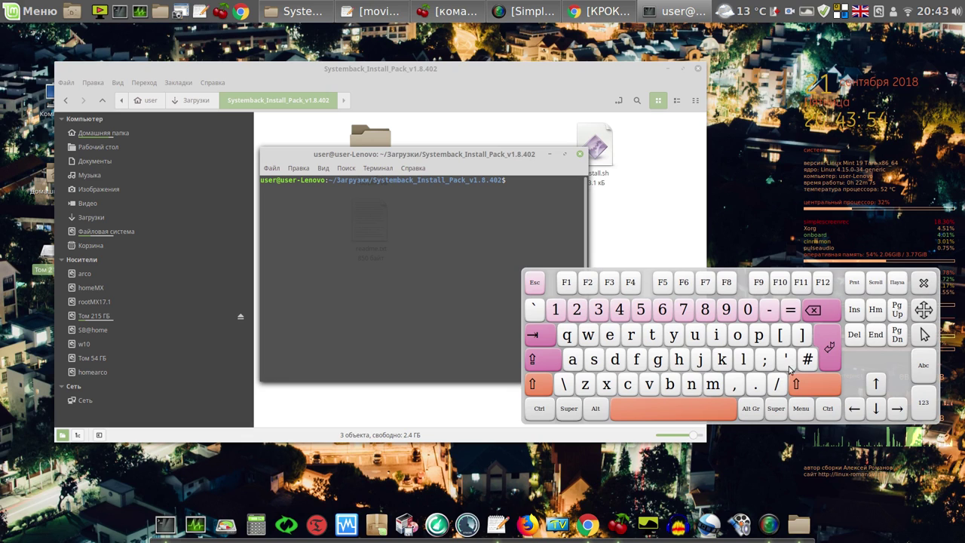
click(595, 360)
click(695, 336)
click(615, 359)
click(738, 339)
click(706, 408)
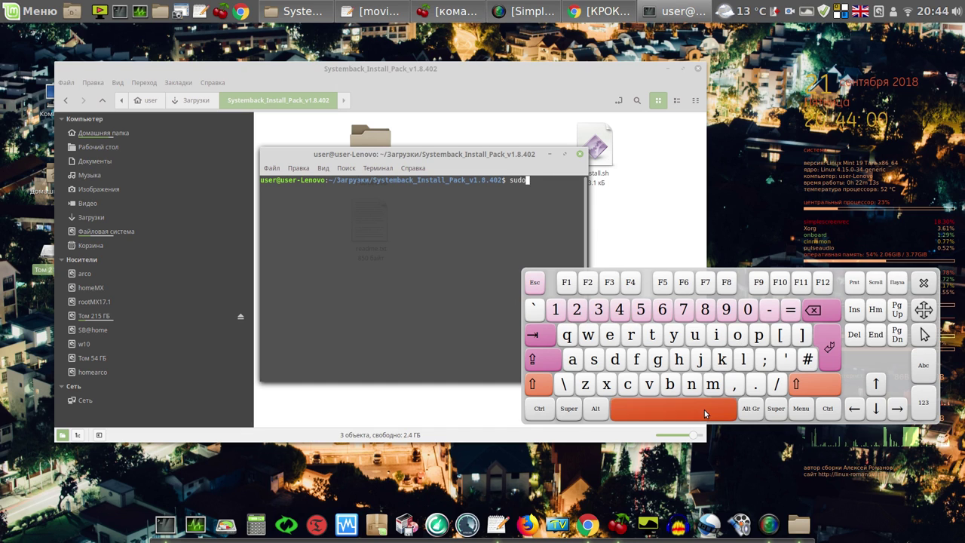
click(594, 359)
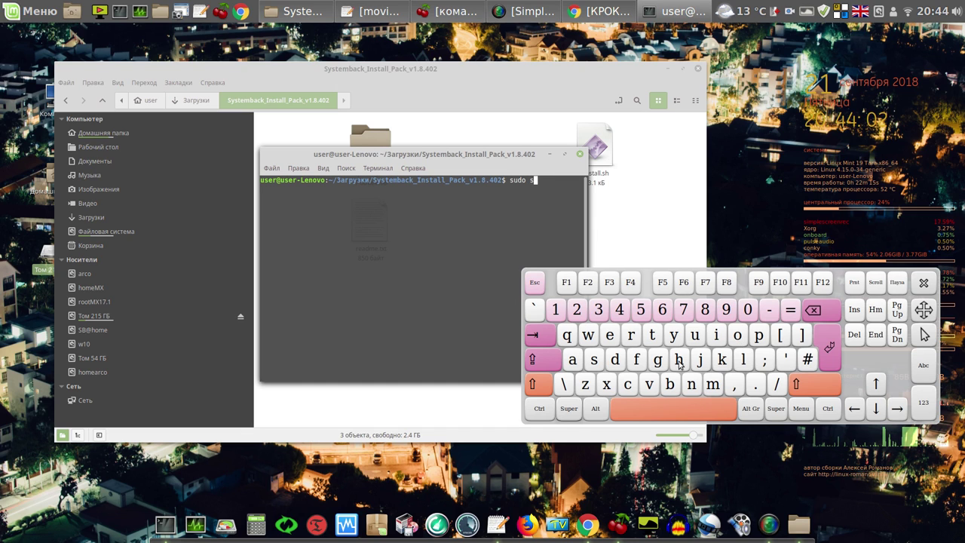
click(696, 339)
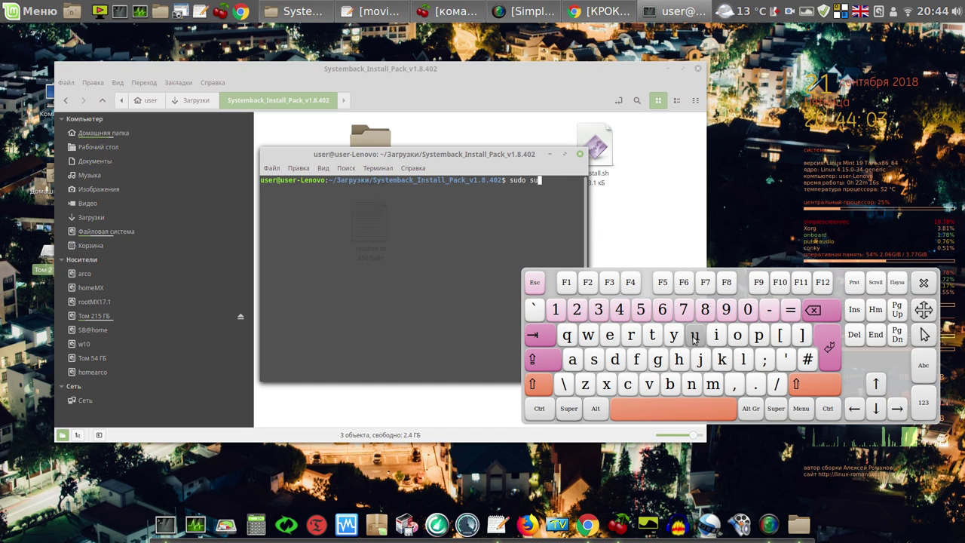
click(829, 348)
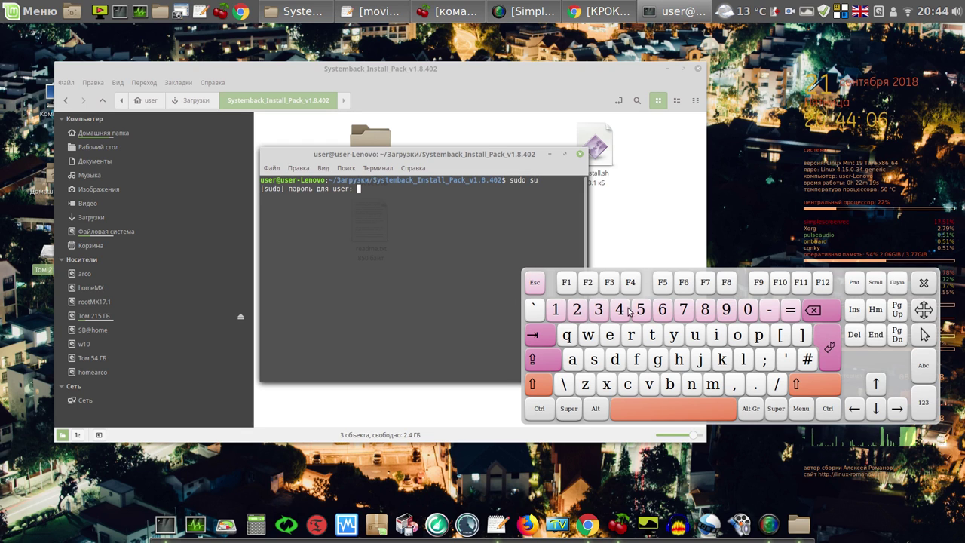
Enter the account password at the sudo prompt and close the on-screen keyboard.
click(559, 311)
click(830, 349)
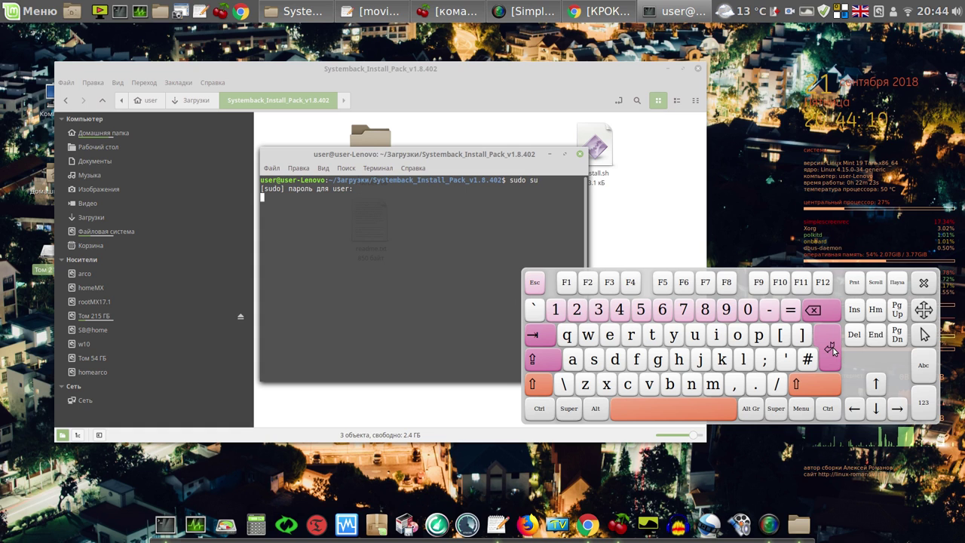
click(923, 283)
Move the terminal clear of install.sh and insert that script's full path at the root prompt.
drag(518, 159, 793, 240)
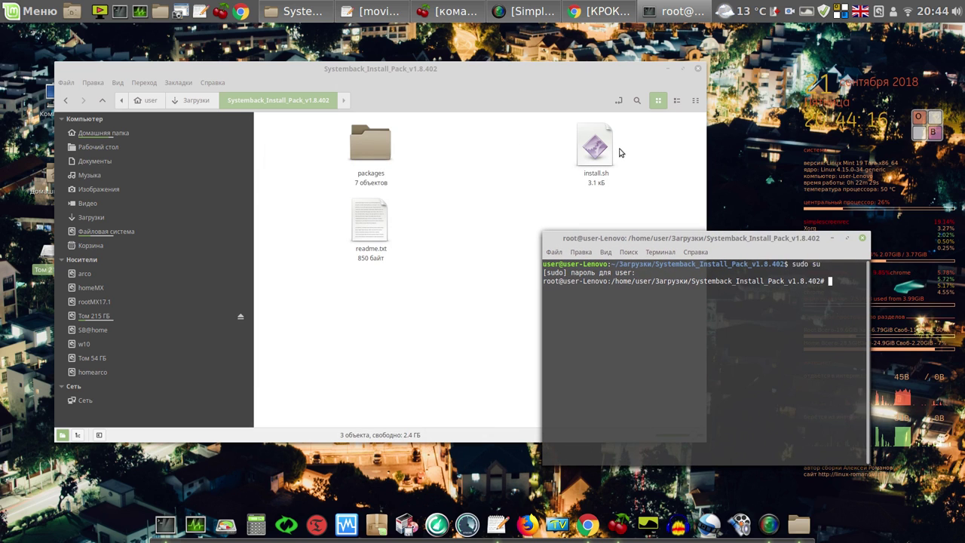
click(594, 153)
drag(595, 153, 769, 362)
click(768, 362)
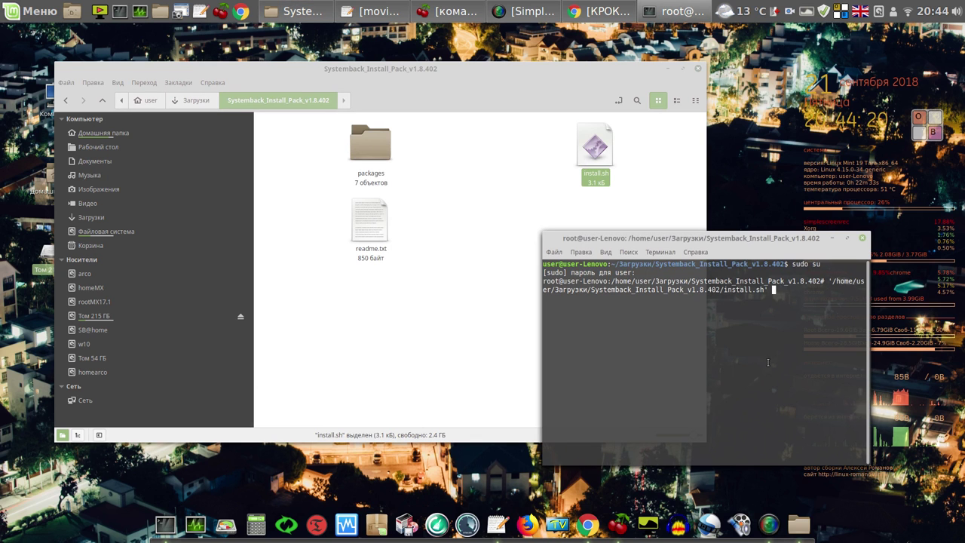
Close the install pack's folder window and the root terminal, accepting the termination of its running process.
drag(751, 240, 745, 228)
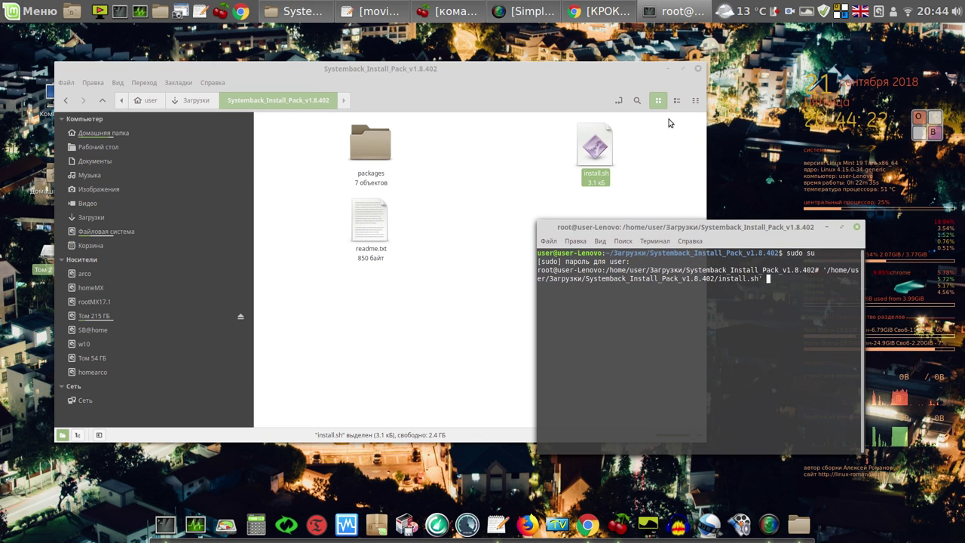
click(699, 69)
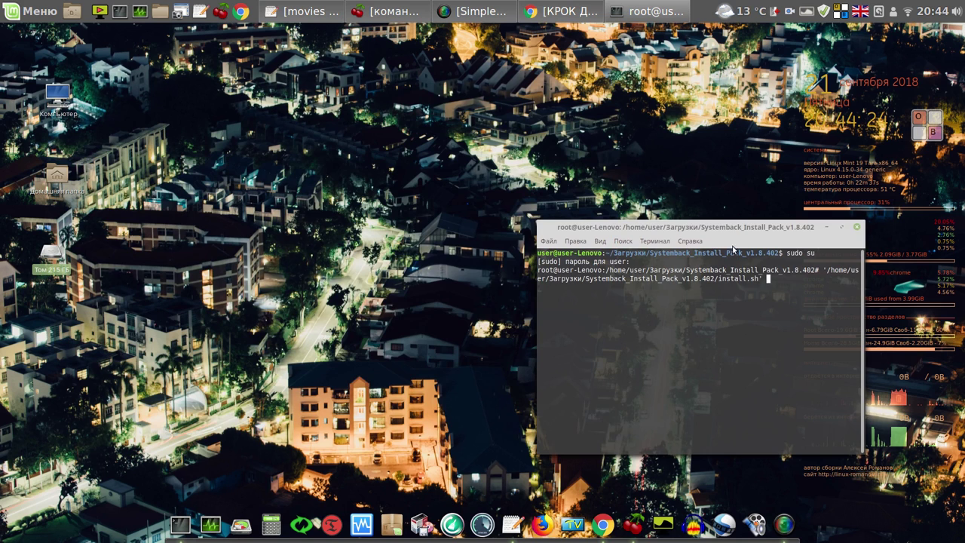
drag(730, 232, 436, 118)
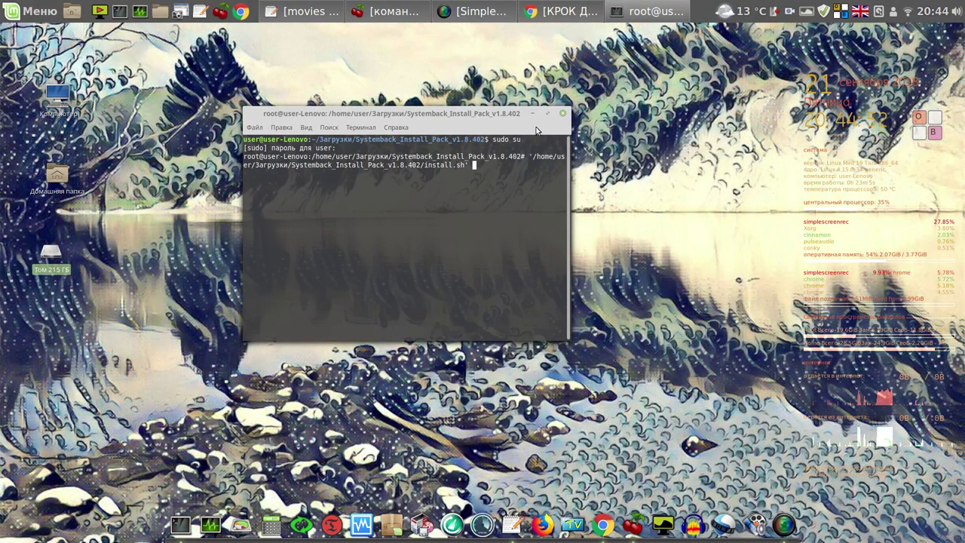
click(563, 114)
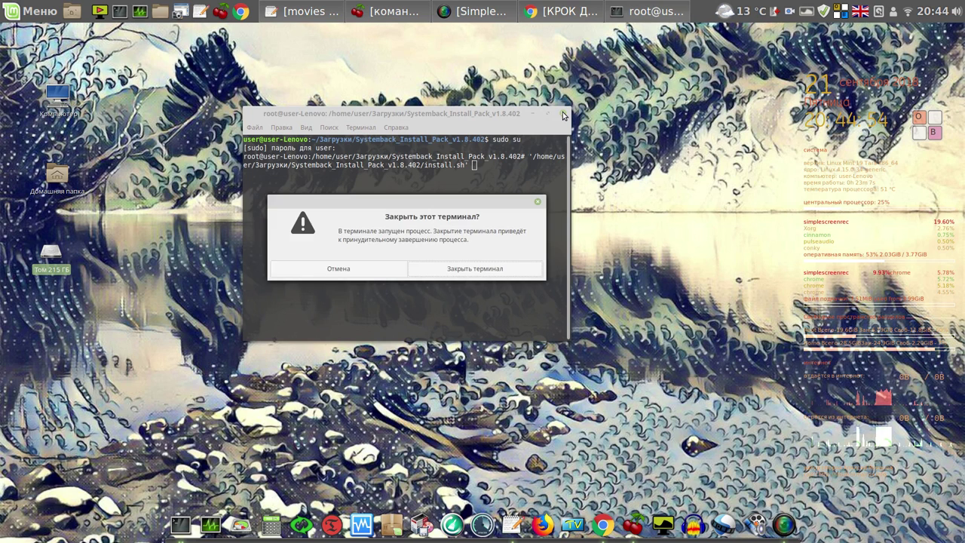
click(457, 270)
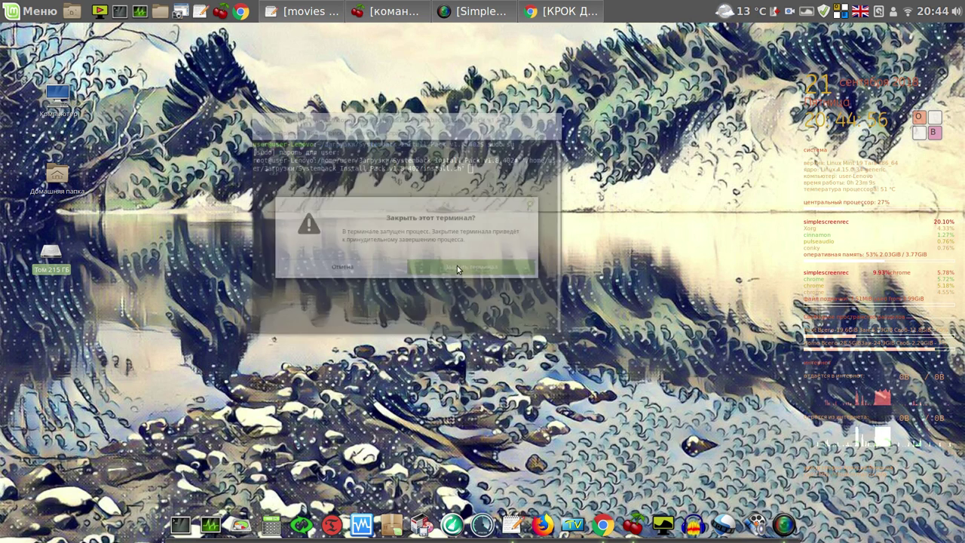
Review the Установка Systemback note in CherryTree, highlighting "sudo apt-get install live-boot" and "sudo apt-get remove casper", and minimize it.
click(414, 14)
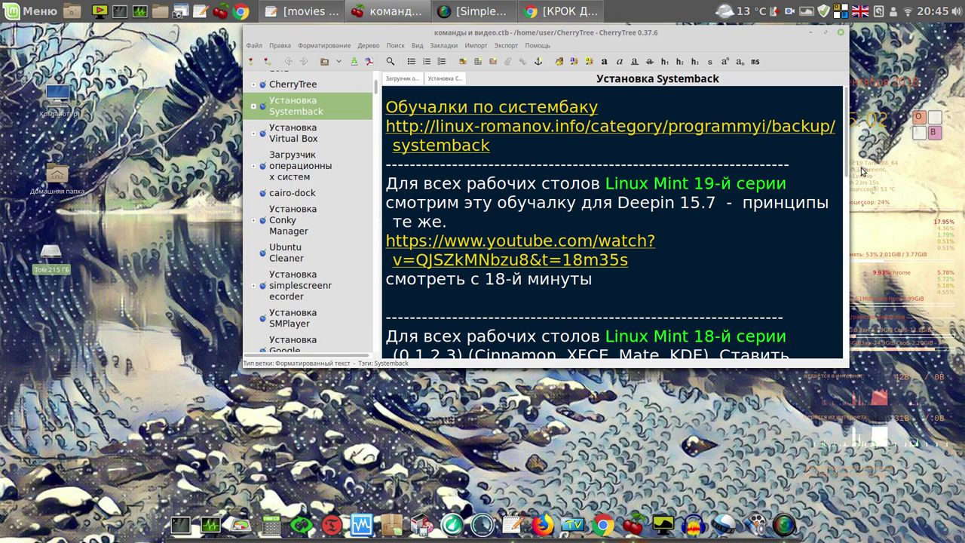
drag(845, 157, 843, 226)
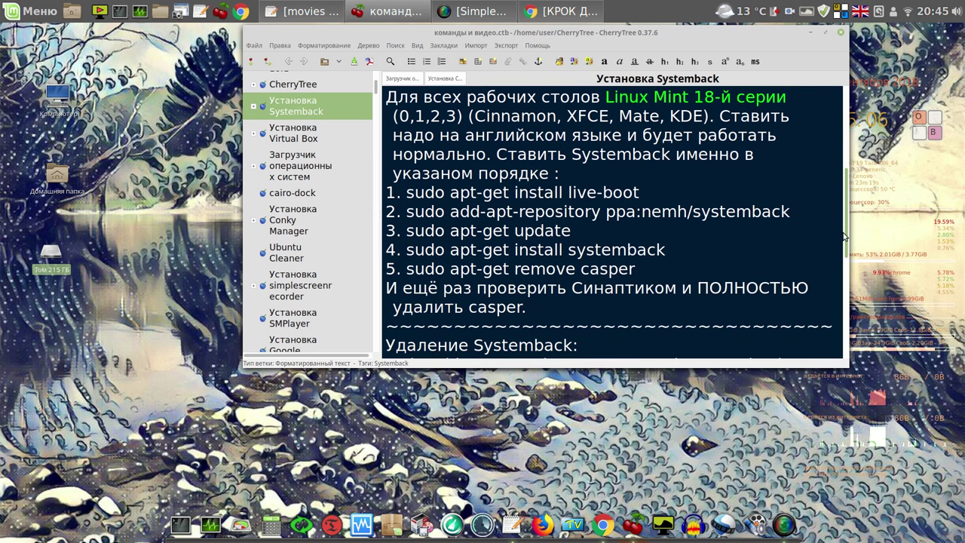
drag(640, 193, 410, 193)
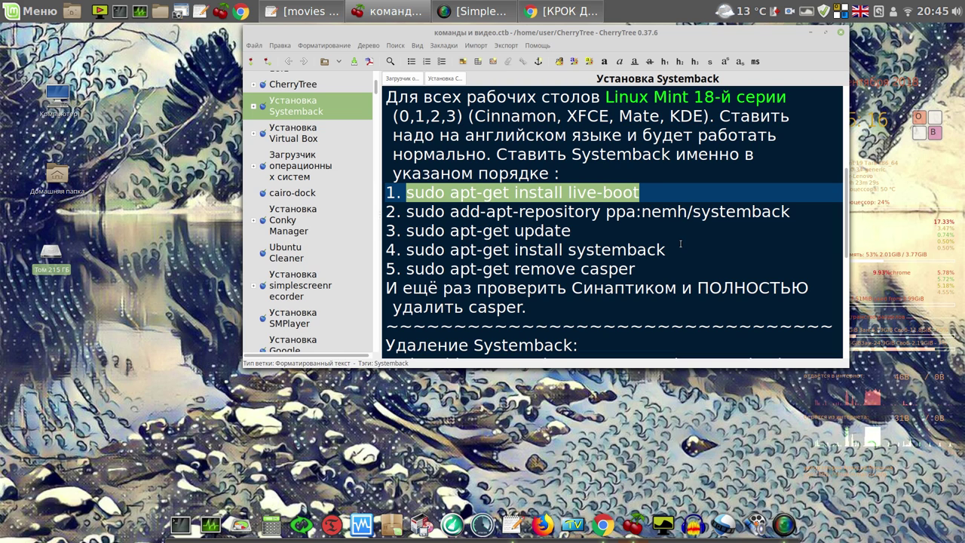
drag(635, 269, 408, 273)
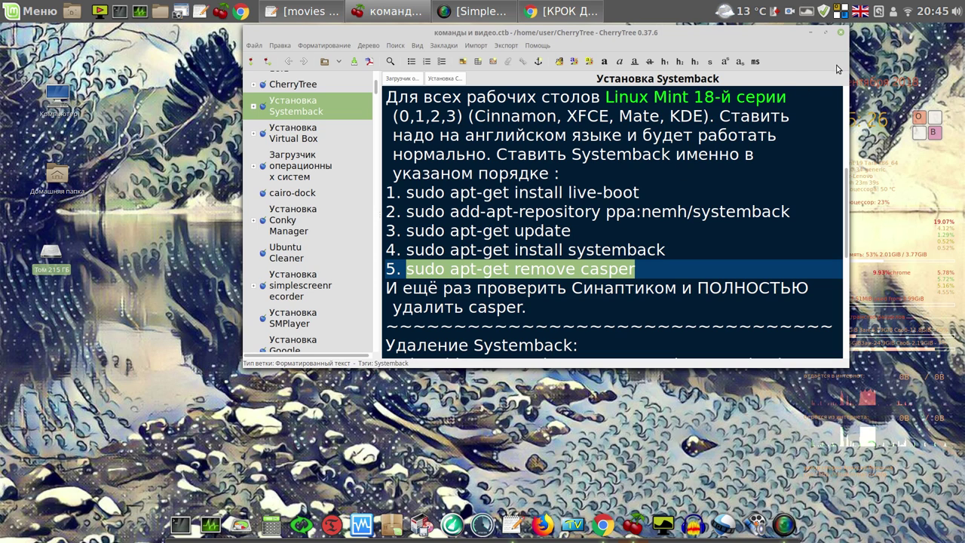
click(810, 34)
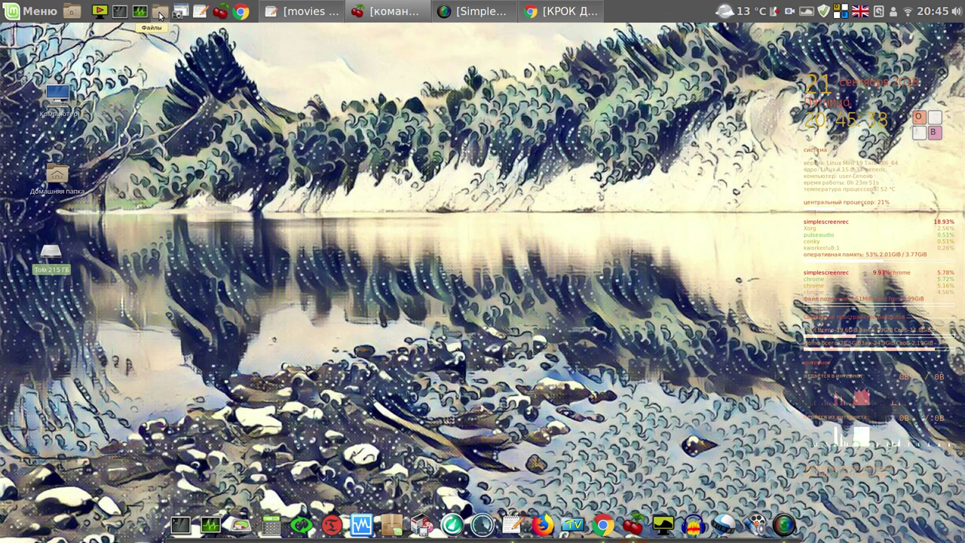
Check the systemback_live files in the home directory and close the file manager.
click(790, 12)
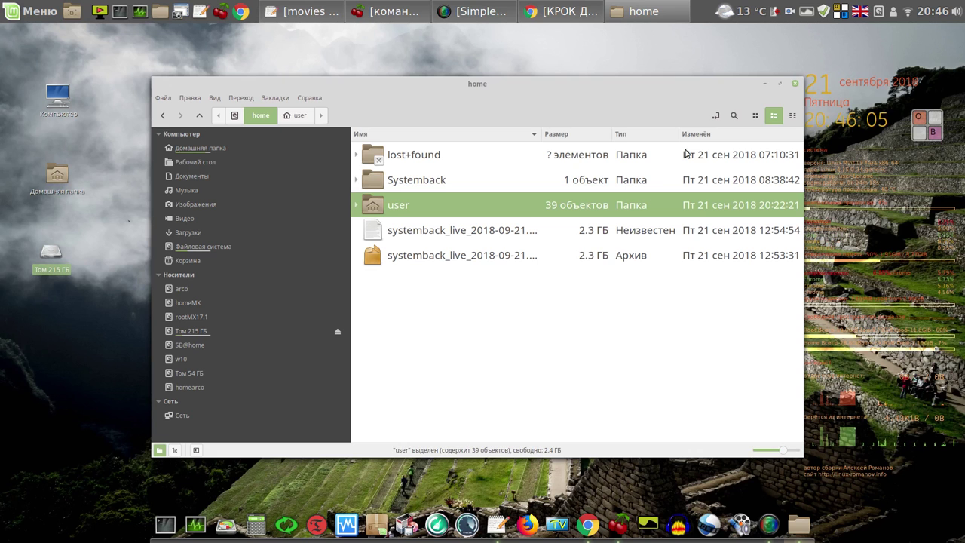
click(643, 224)
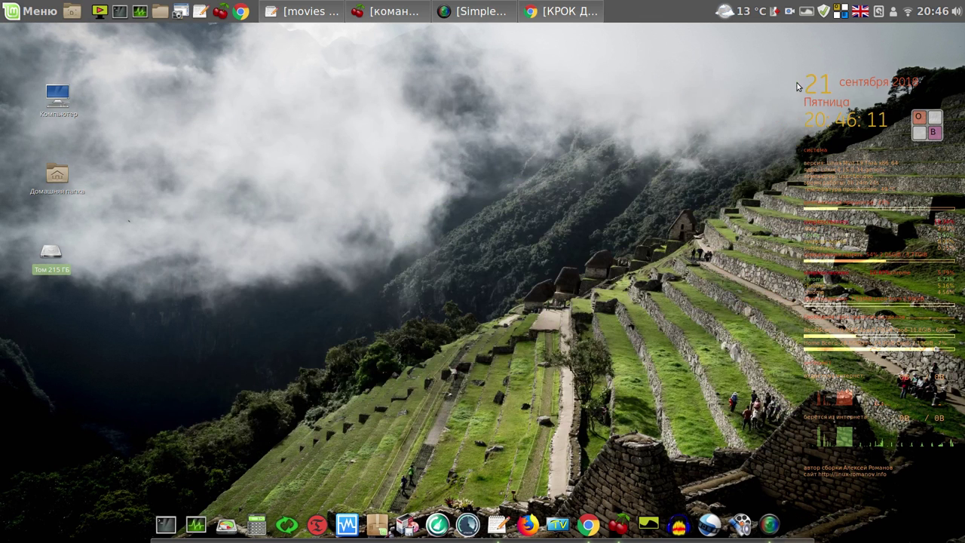
click(797, 84)
click(789, 11)
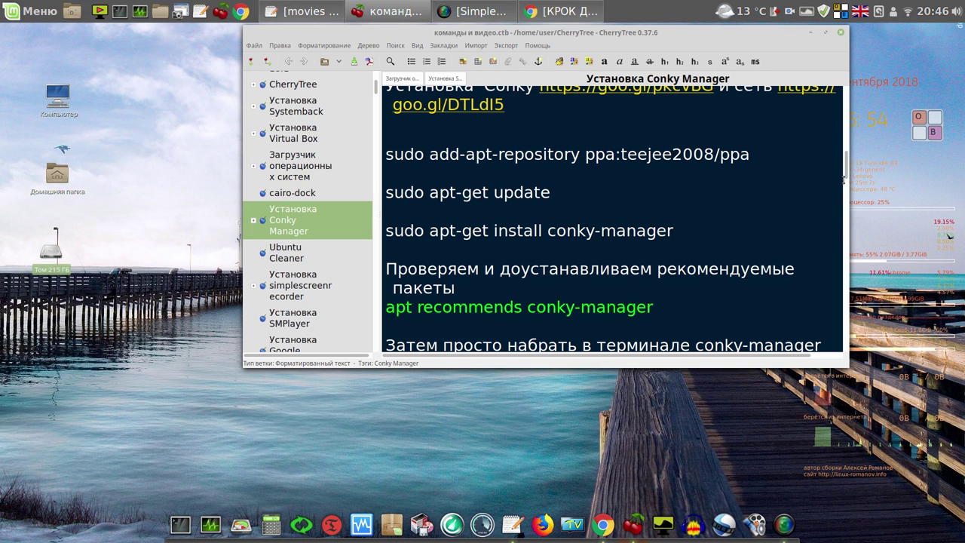
Review the Установка Conky Manager note in CherryTree and highlight the command that downloads and installs realpath_8.26-3ubuntu4_all.deb.
scroll(846, 175, up, 2)
scroll(846, 175, down, 3)
scroll(846, 175, up, 1)
scroll(846, 175, down, 1)
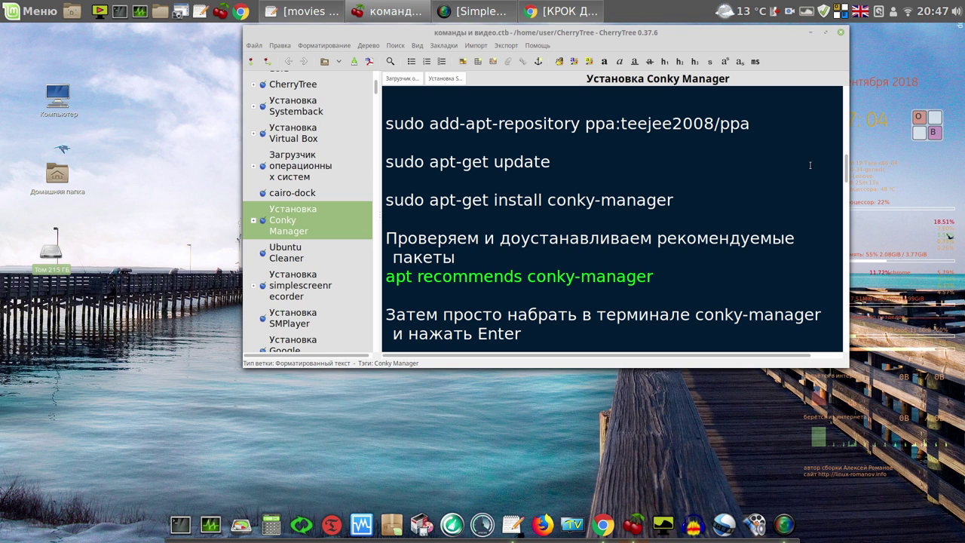
drag(847, 183, 845, 125)
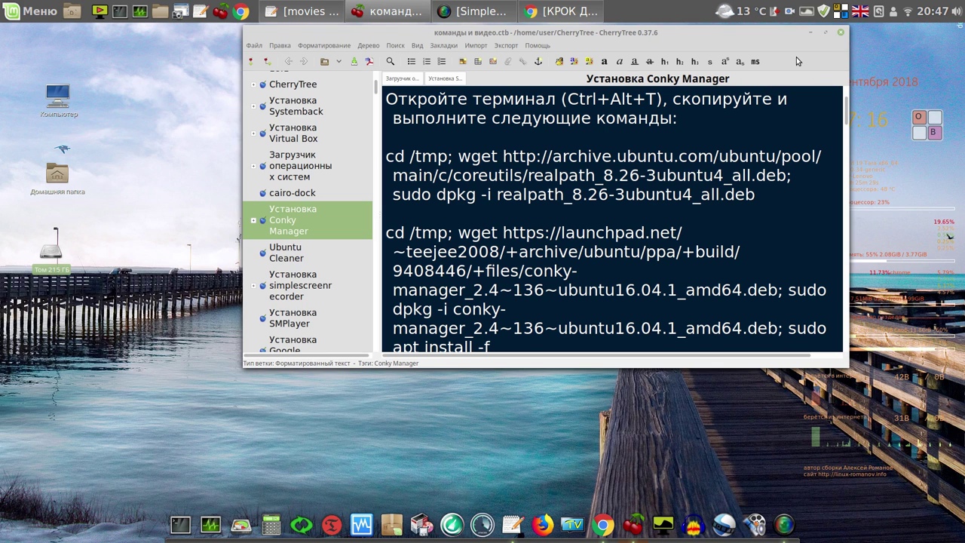
drag(756, 198, 384, 157)
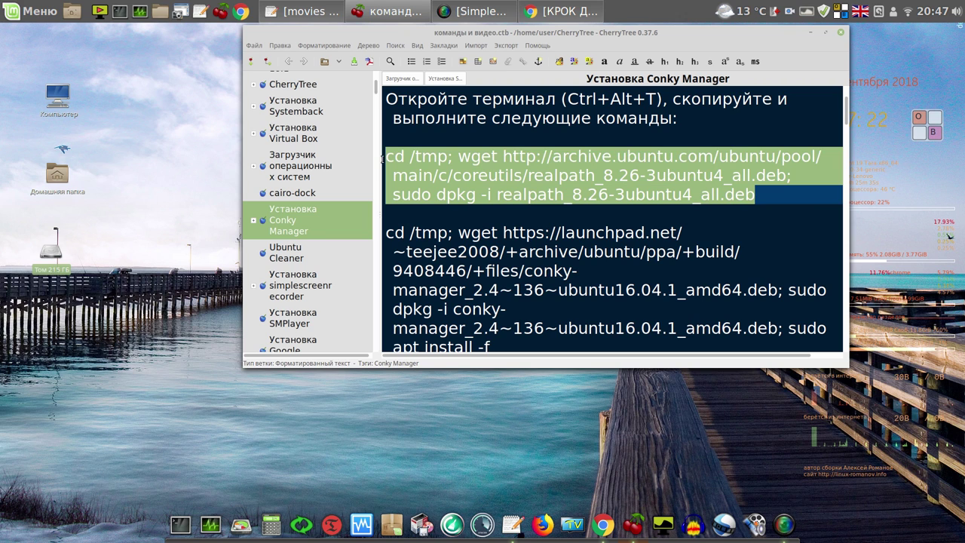
Highlight the note's command installing conky-manager_2.4~136~ubuntu16.04.1_amd64.deb, review the text below it, and minimize CherryTree.
drag(848, 108, 849, 119)
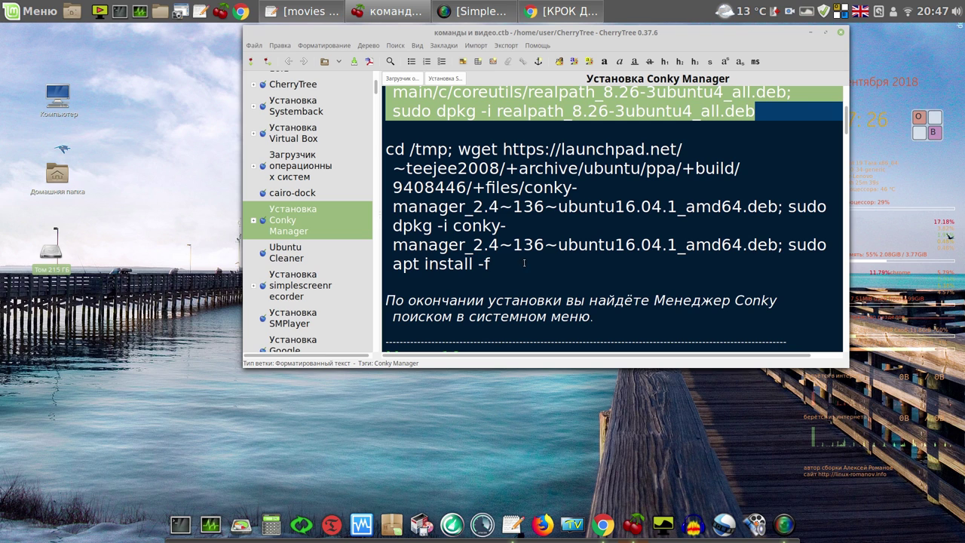
drag(491, 264, 383, 153)
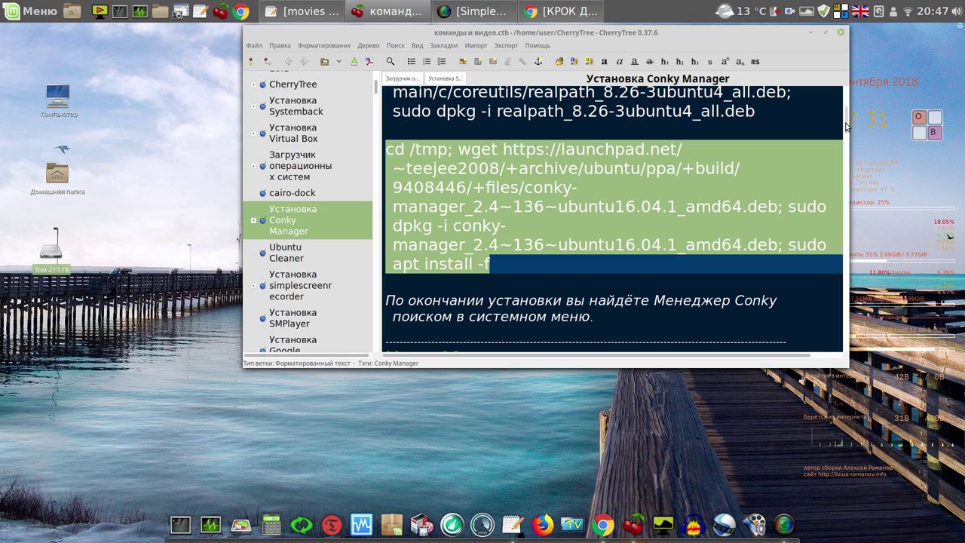
drag(846, 126, 849, 133)
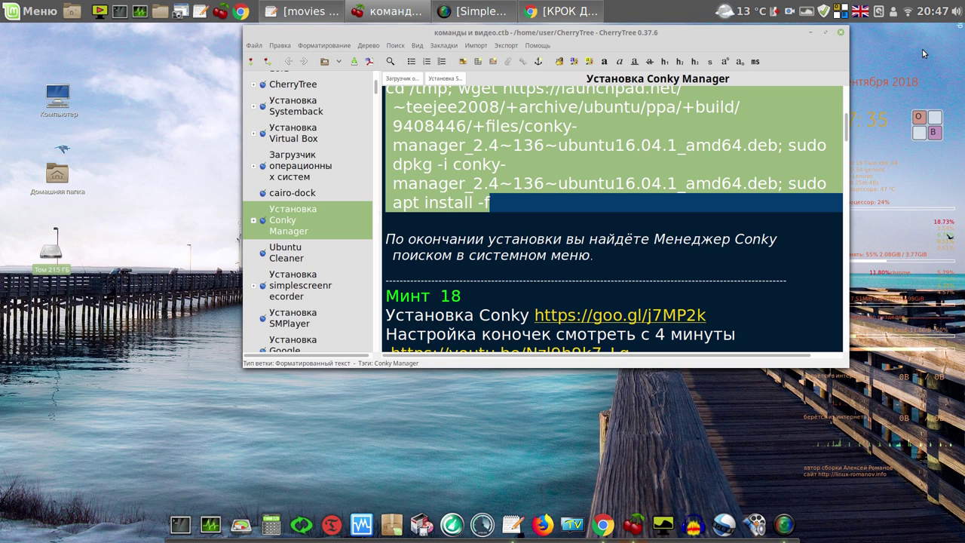
click(811, 33)
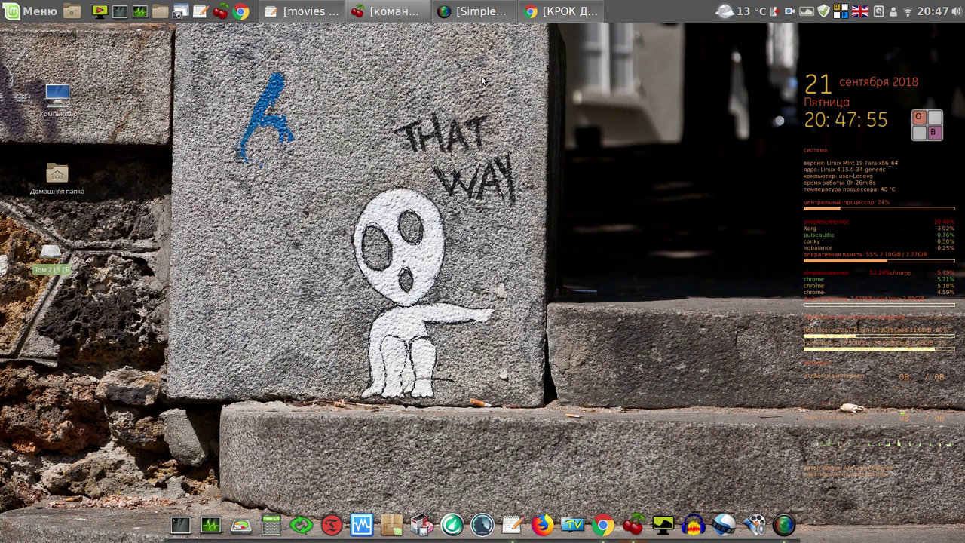
Switch to Chrome, look through the installation links in the YouTube Linux Mint video's description, and minimize the browser.
click(568, 13)
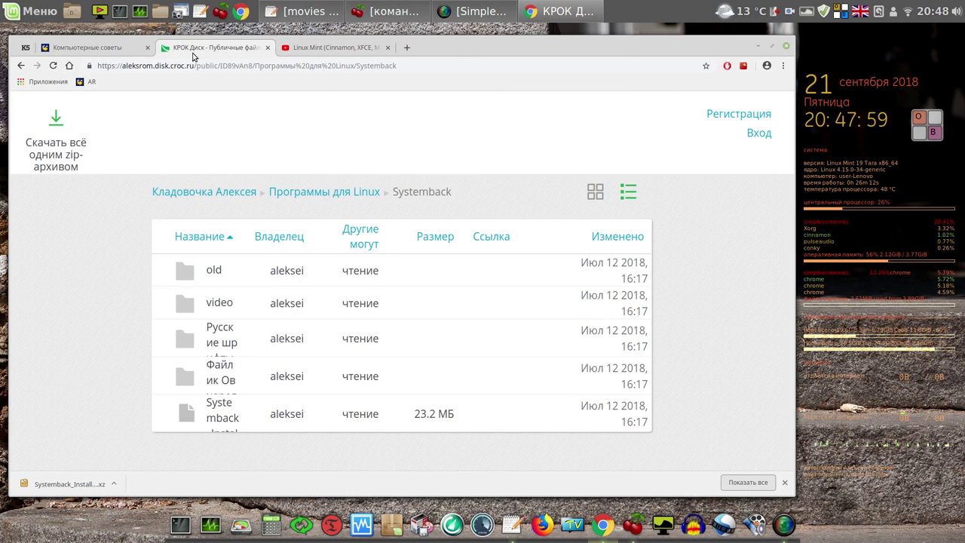
click(320, 50)
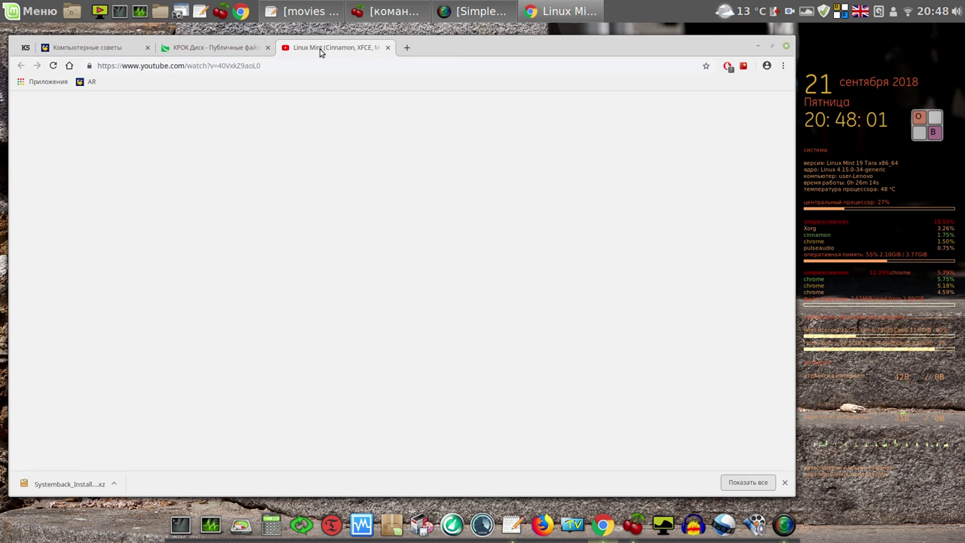
drag(790, 119, 821, 322)
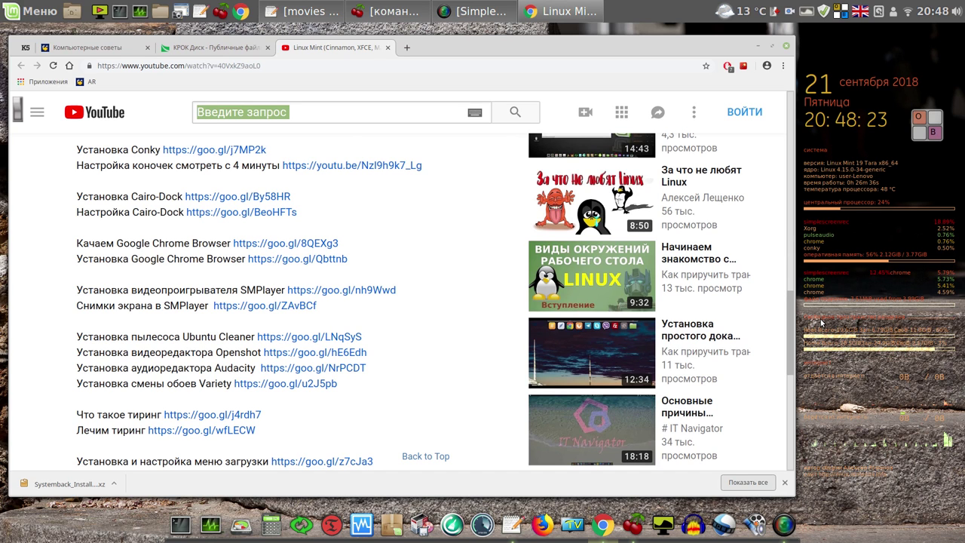
drag(790, 322, 797, 105)
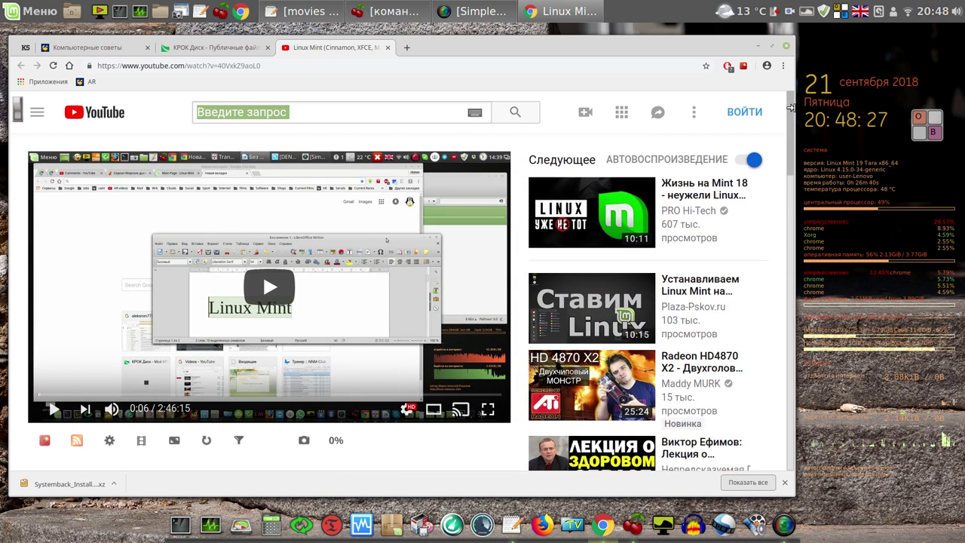
click(758, 48)
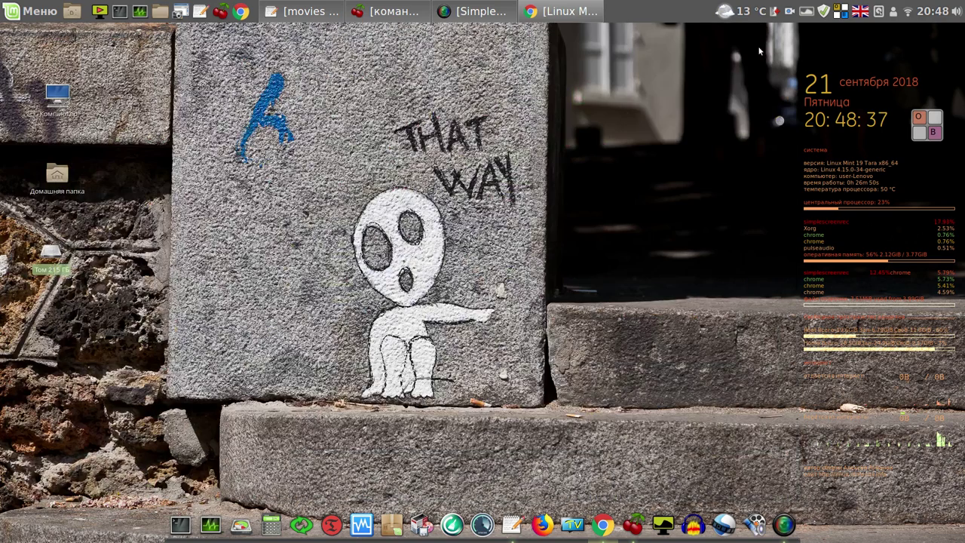
Copy the current lake wallpaper to the wallpaper changer's favourites (Избранные).
click(102, 14)
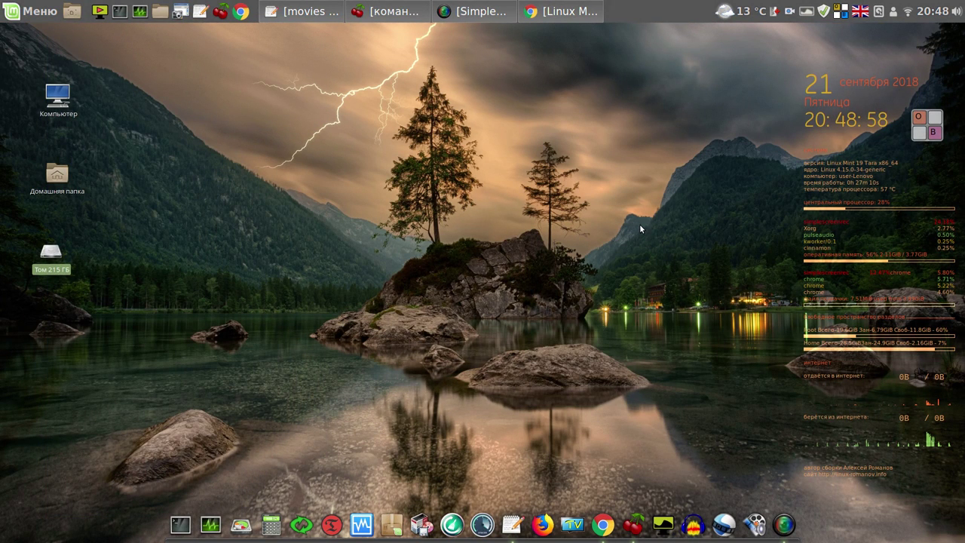
click(806, 13)
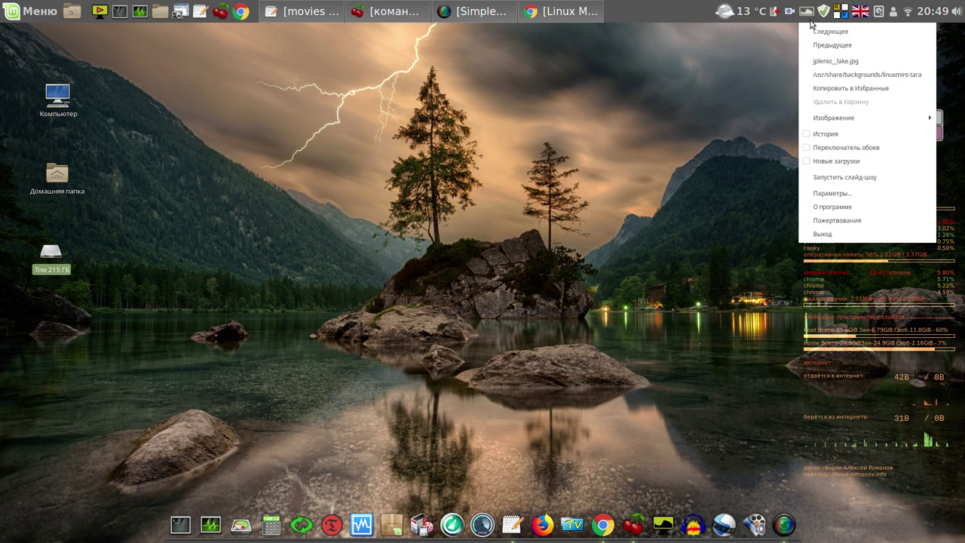
click(872, 90)
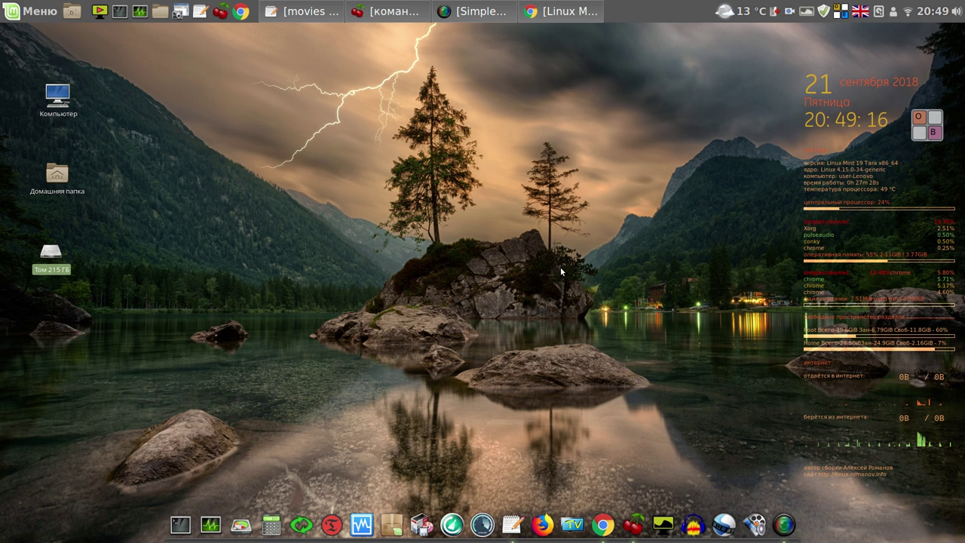
Open the system snapshots tool from the Update Manager and authenticate Timeshift with the administrator password.
click(824, 15)
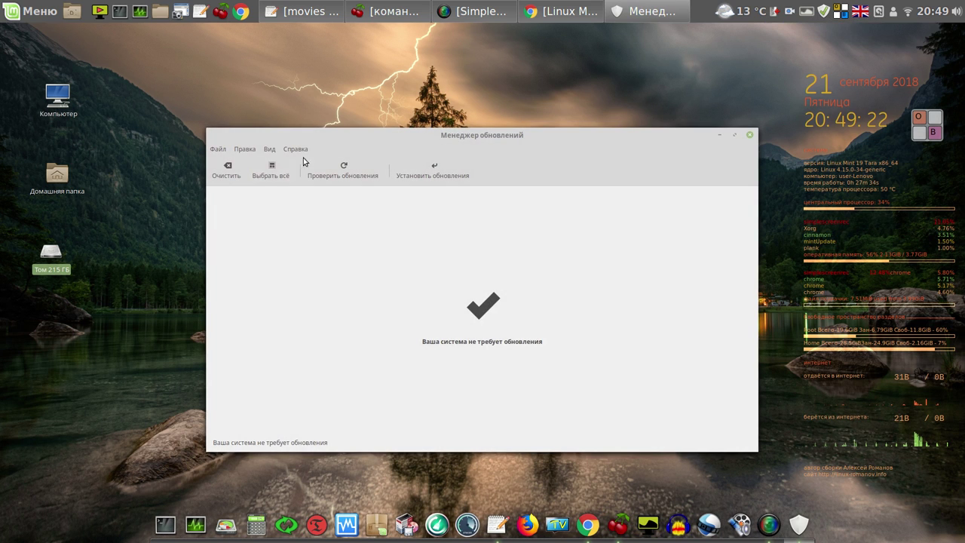
click(246, 151)
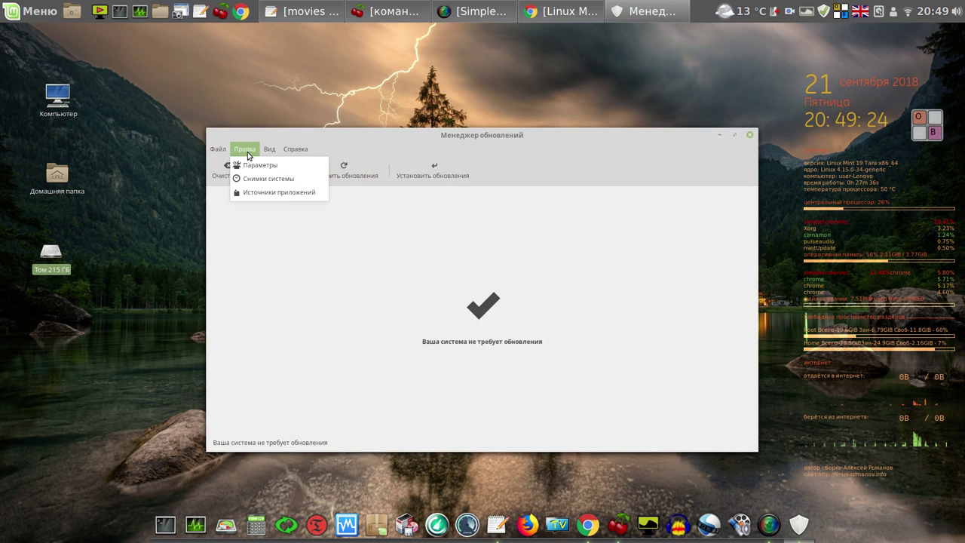
click(273, 180)
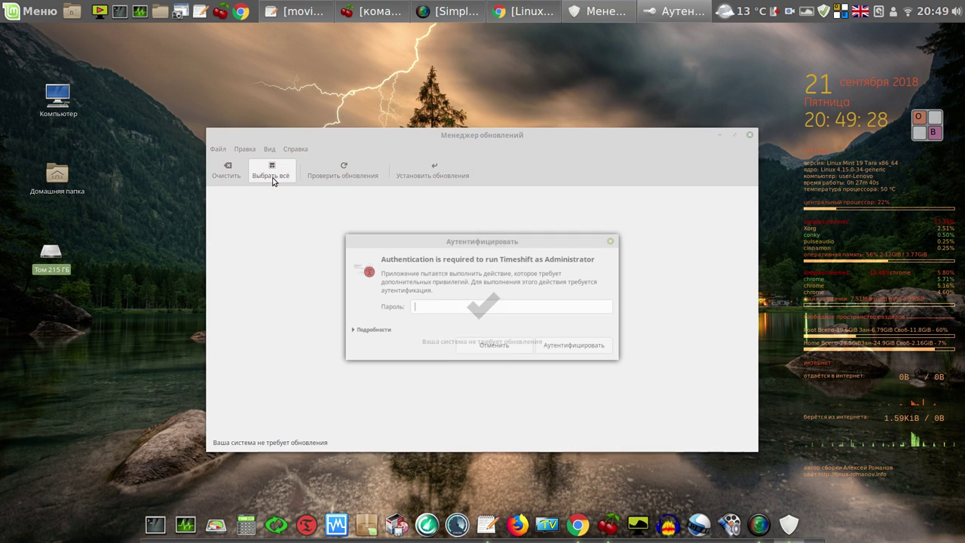
click(924, 126)
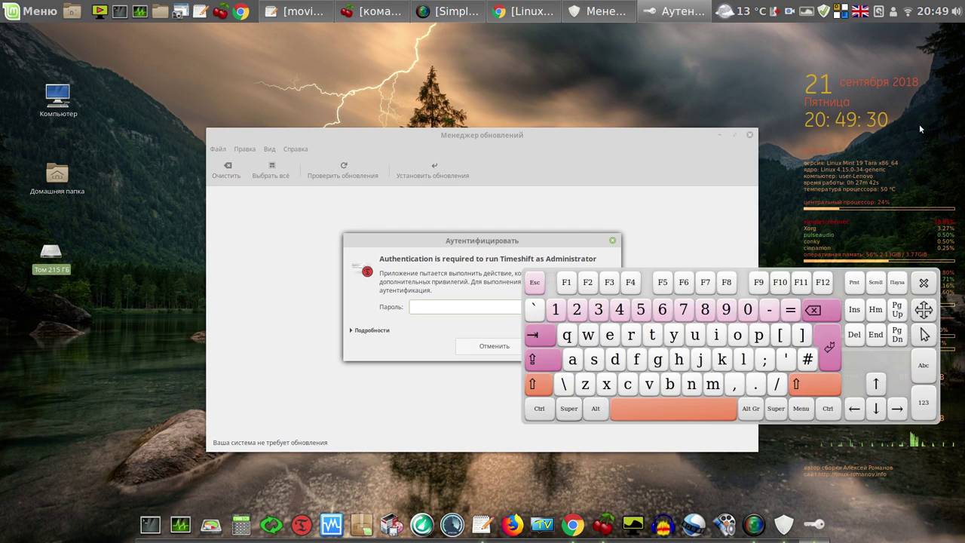
click(565, 313)
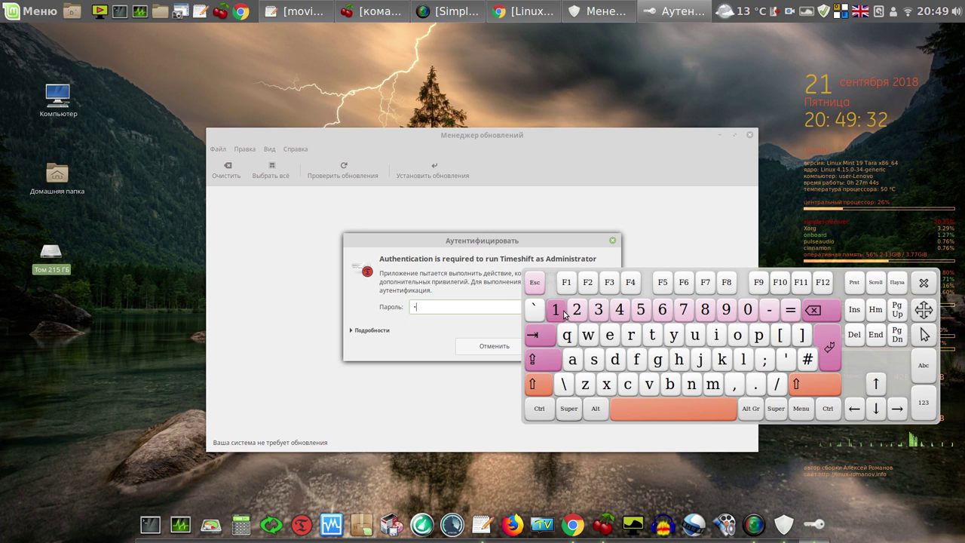
click(924, 282)
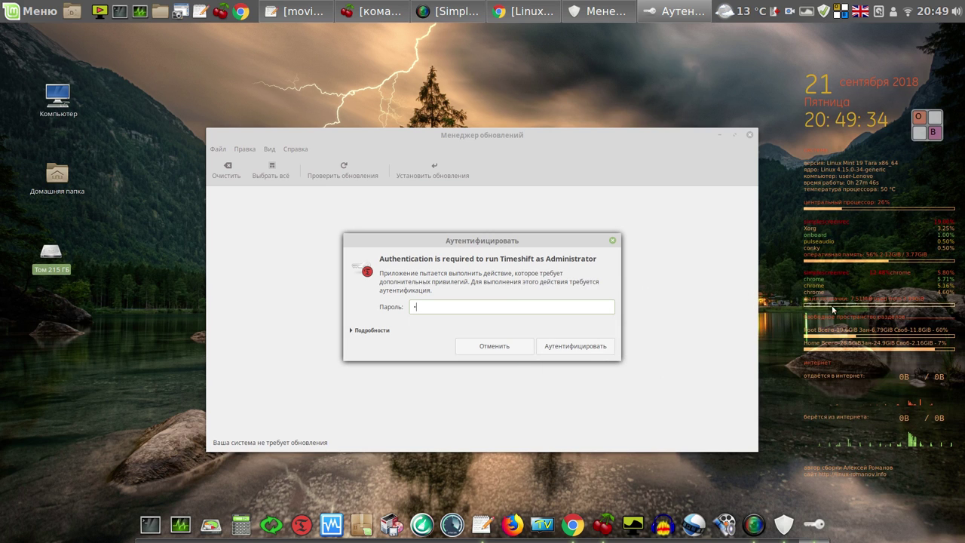
click(606, 349)
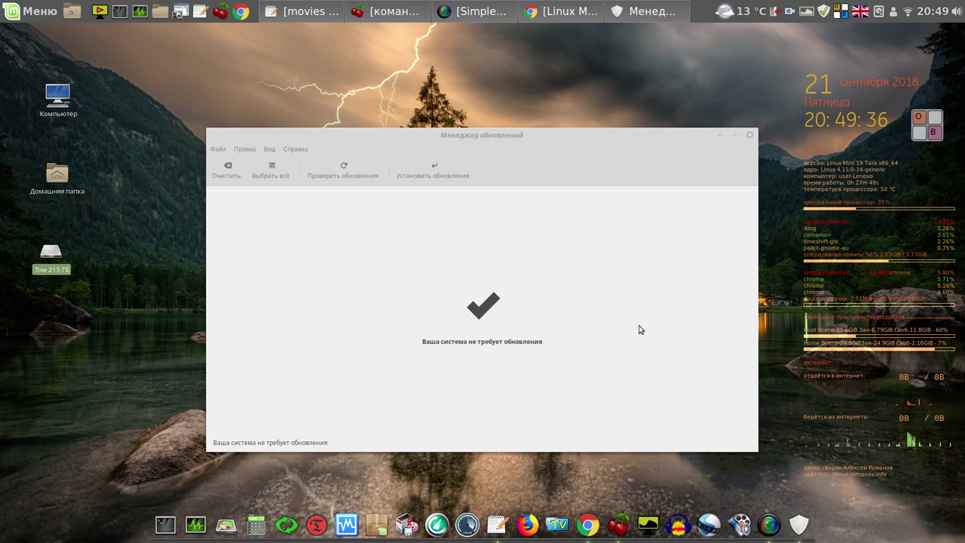
drag(572, 147, 445, 80)
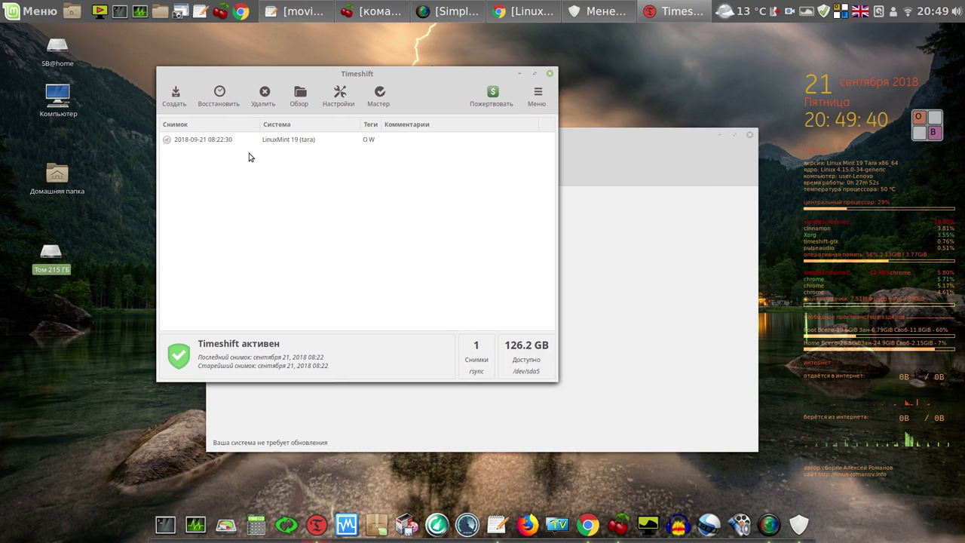
click(218, 144)
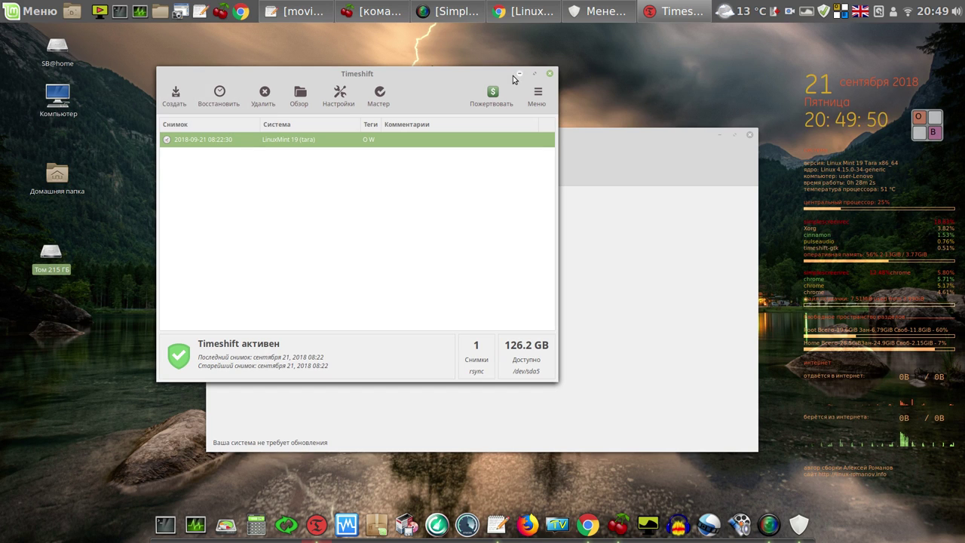
click(551, 73)
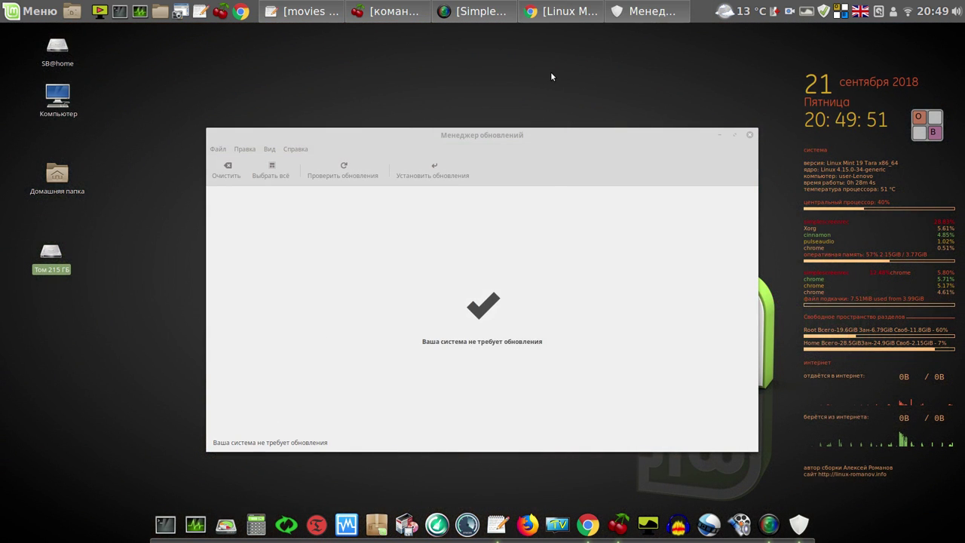
click(749, 136)
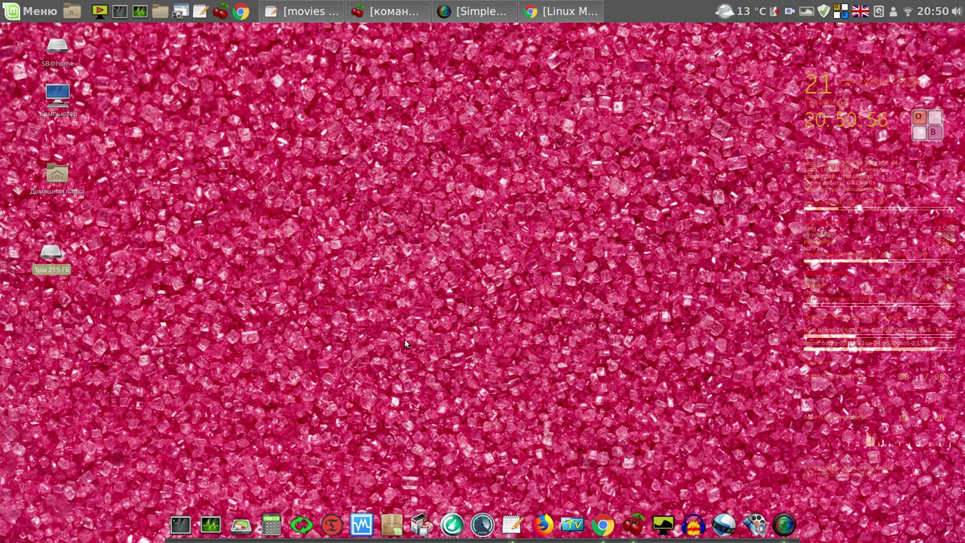
Launch Systemback and authenticate with the administrator password using the on-screen keyboard, closing the keyboard when done.
click(301, 525)
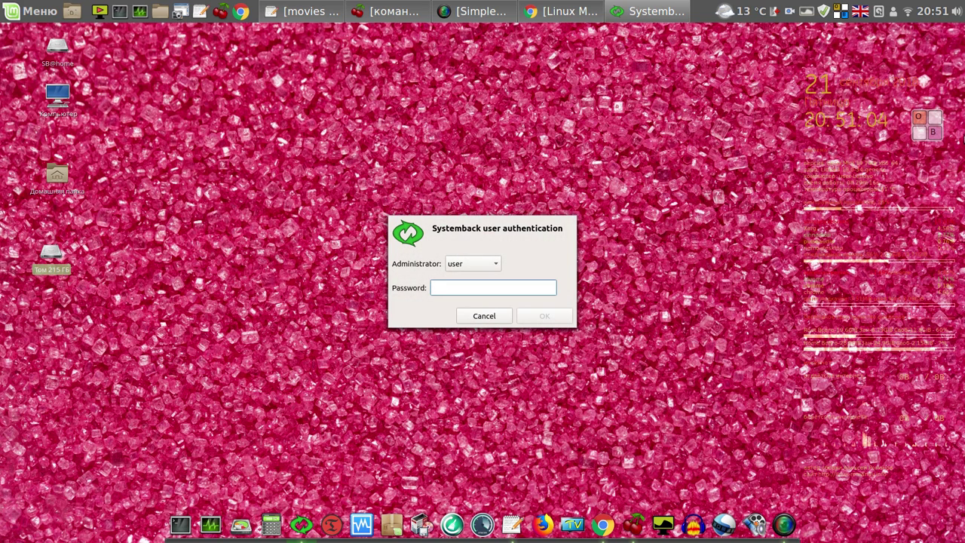
click(932, 128)
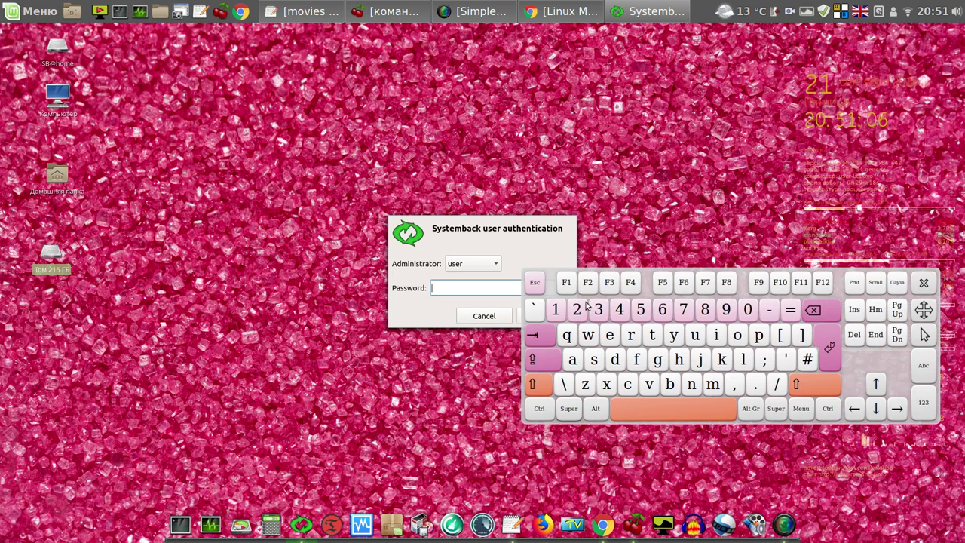
click(556, 310)
click(835, 337)
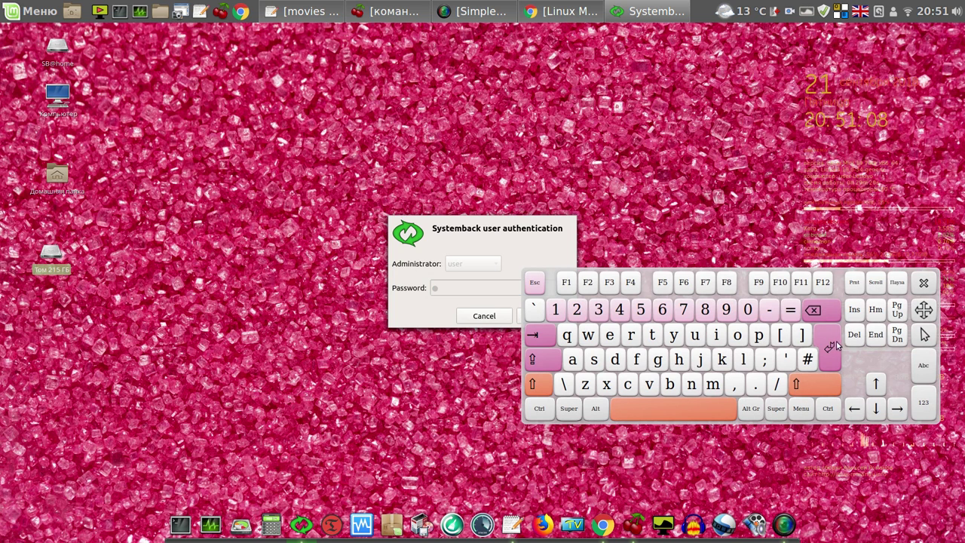
click(923, 282)
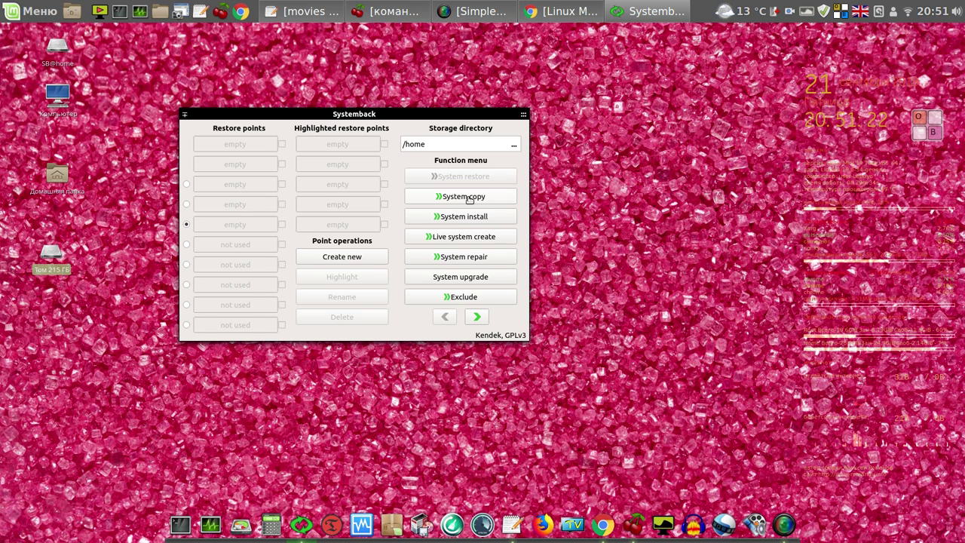
Review the partition settings of Systemback's System copy function and return to the main window.
click(466, 196)
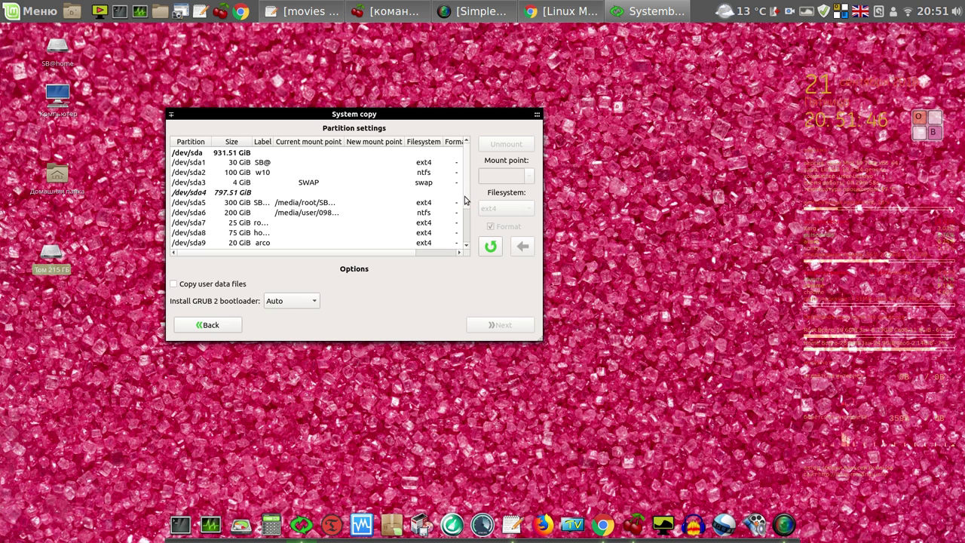
scroll(465, 199, down, 1)
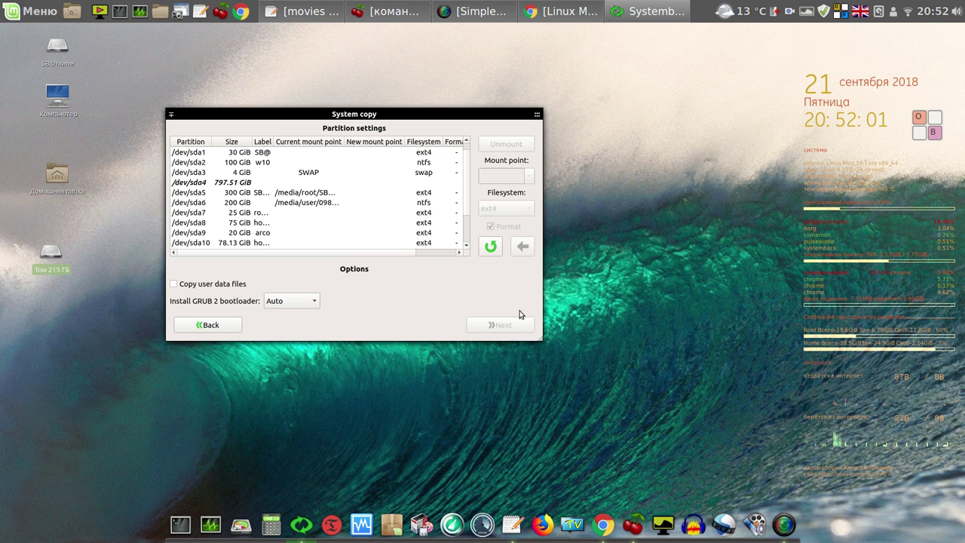
click(217, 325)
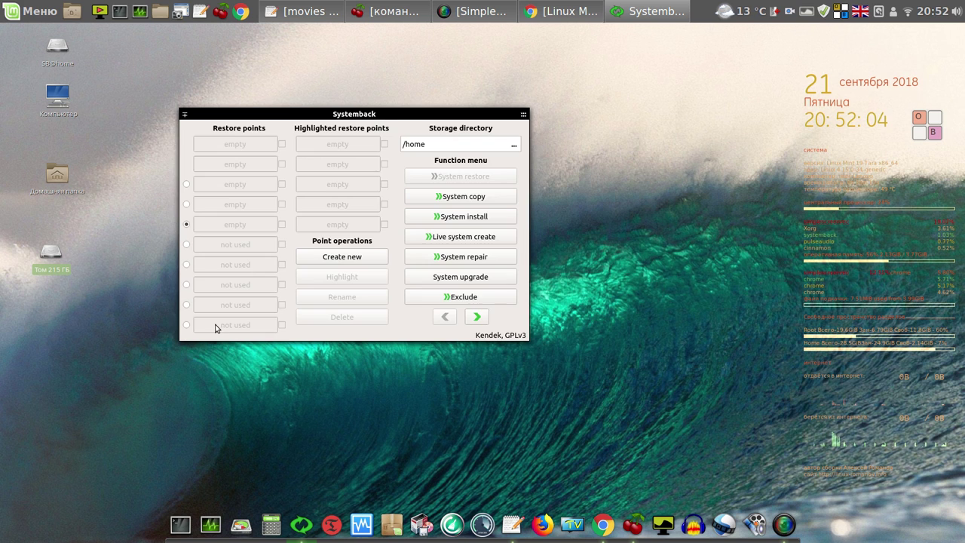
Review the user, password and hostname fields of Systemback's System install form, and close Systemback.
click(478, 218)
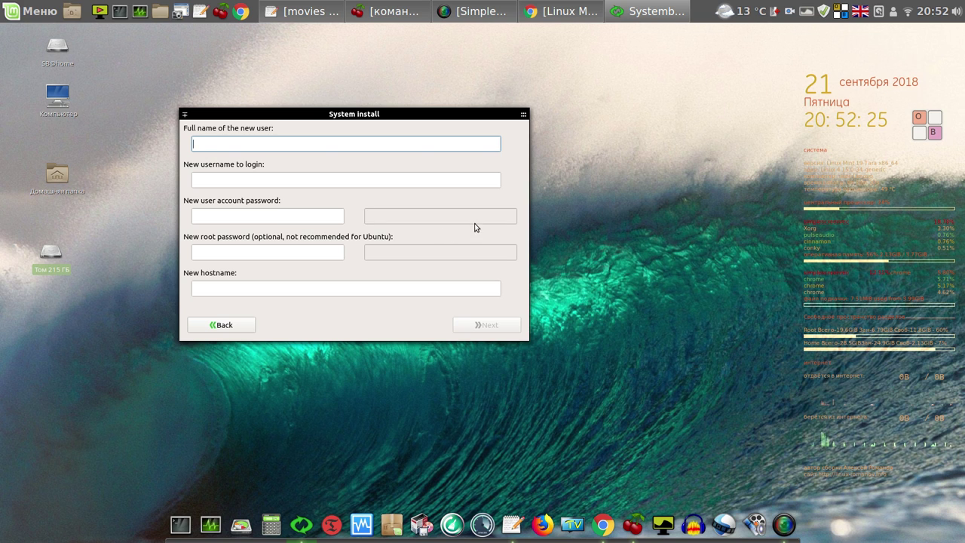
click(271, 291)
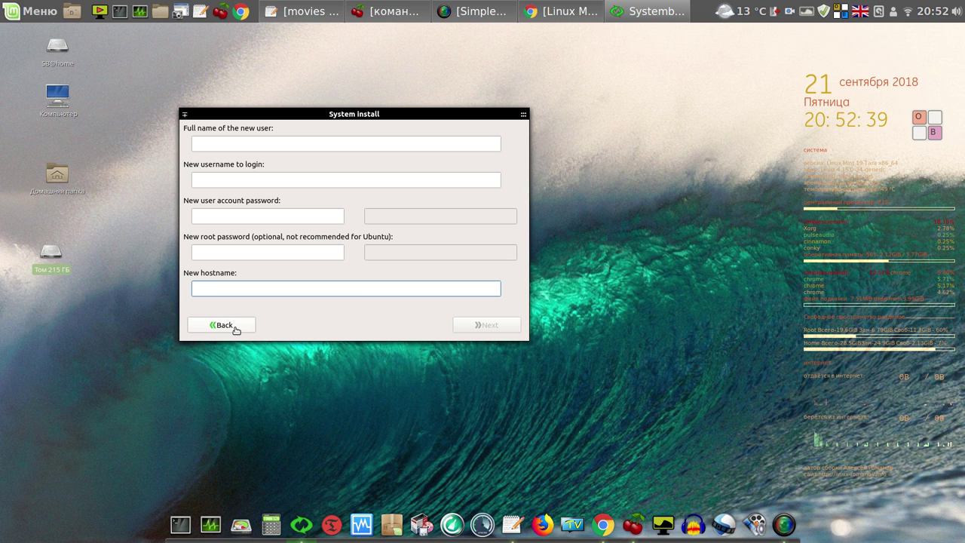
click(519, 115)
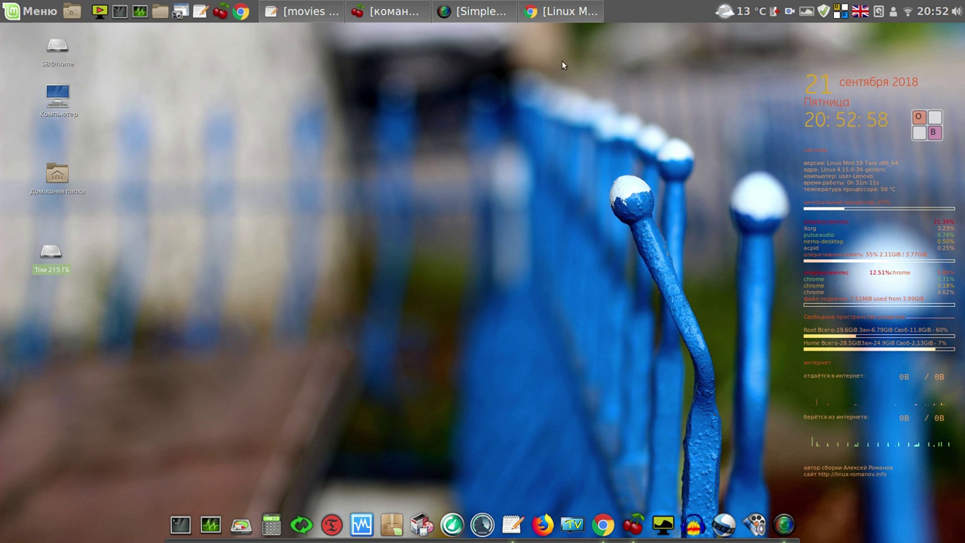
Switch to Chrome and review the «Уроки для начинающих» lessons in the «Основы» section of the «Компьютерные советы» website.
click(569, 12)
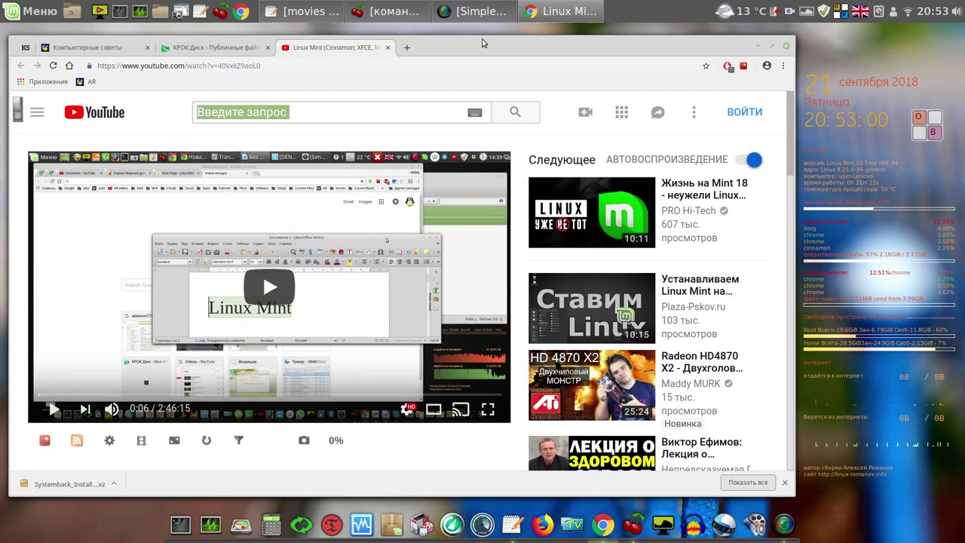
click(65, 49)
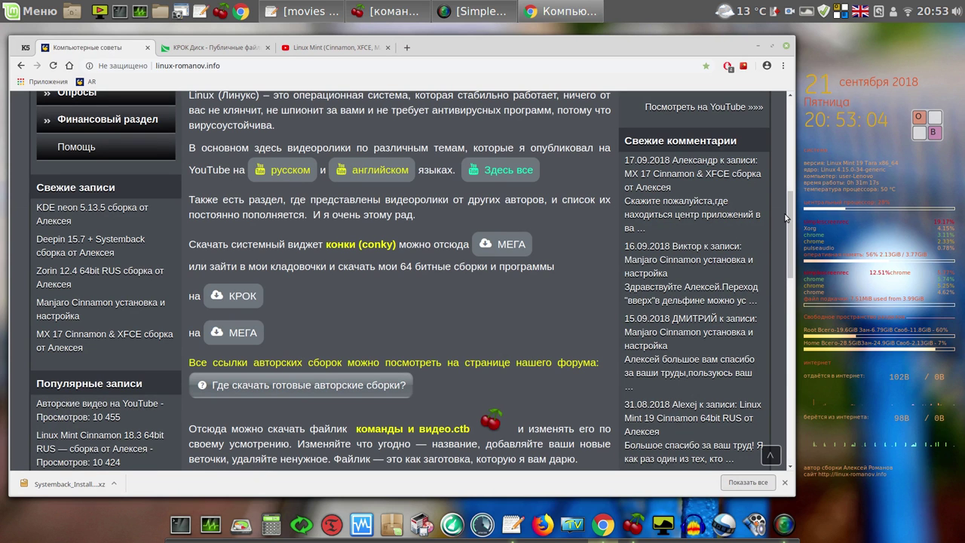
drag(791, 220, 779, 127)
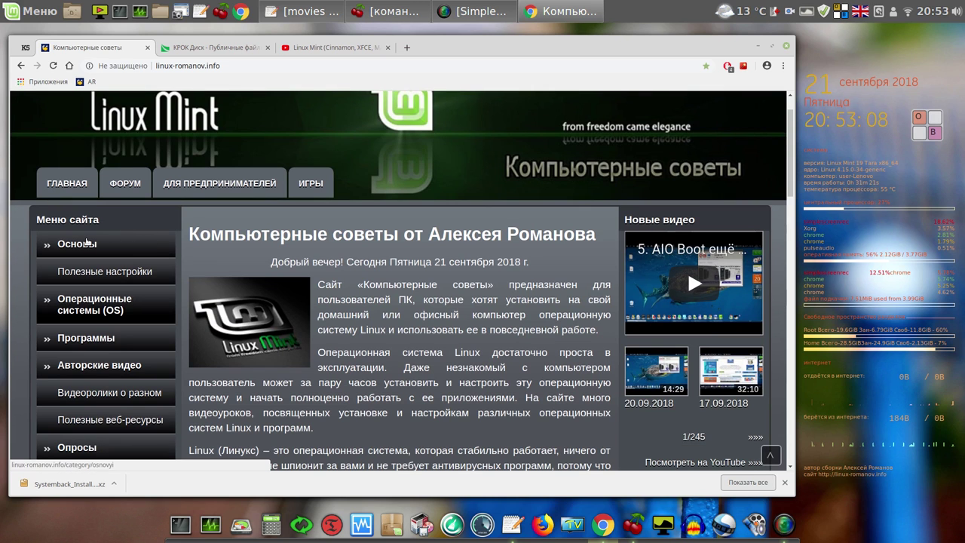
click(129, 239)
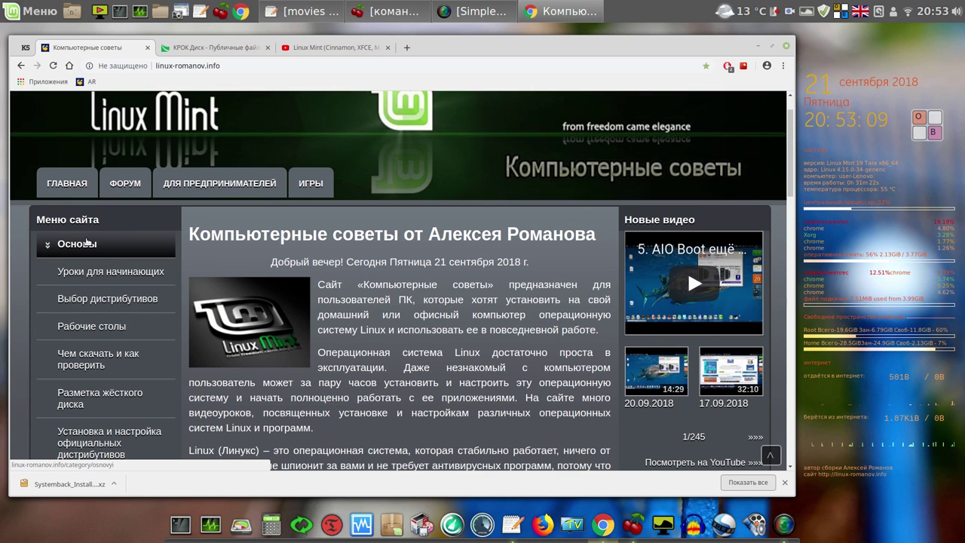
click(130, 277)
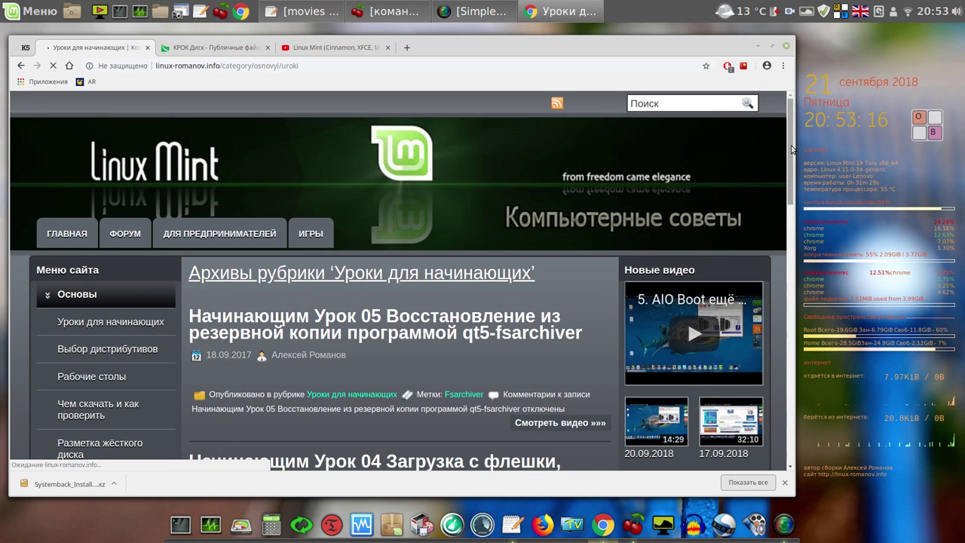
drag(790, 144, 787, 212)
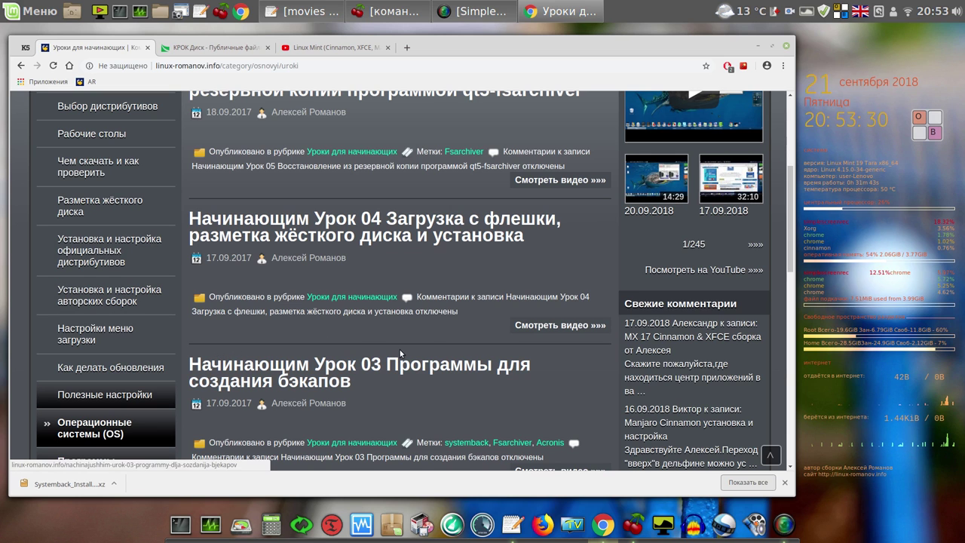
scroll(678, 188, up, 5)
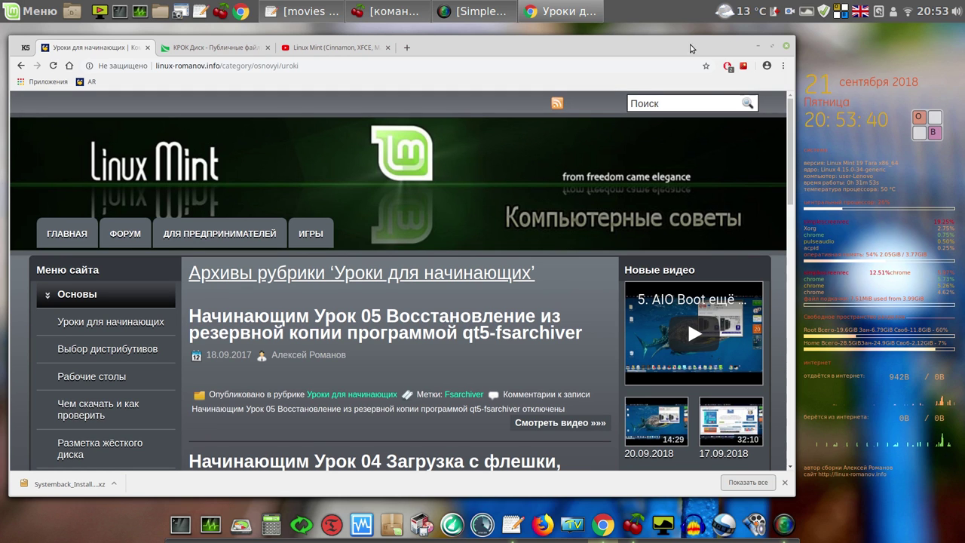
click(686, 97)
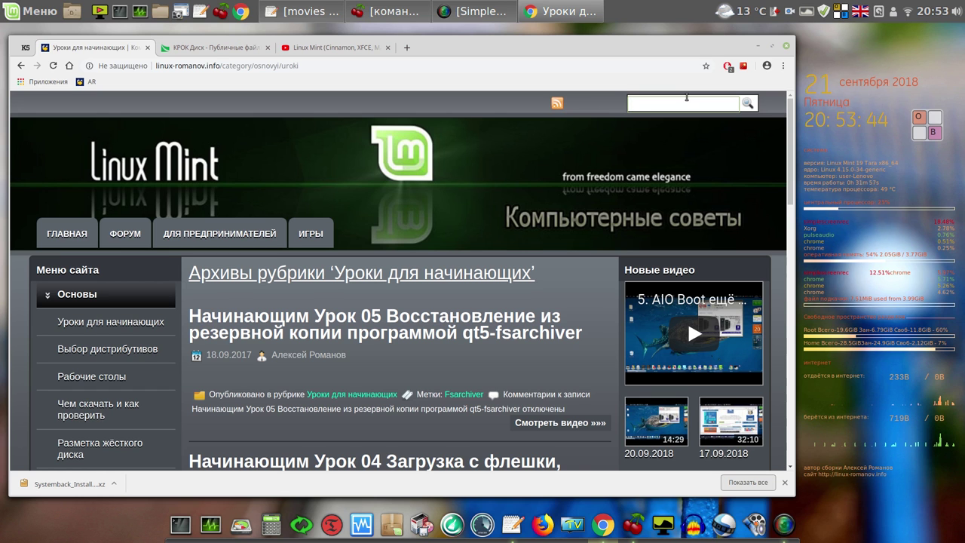
mouse_move(792, 128)
mouse_down()
mouse_move(793, 260)
mouse_move(789, 128)
mouse_up()
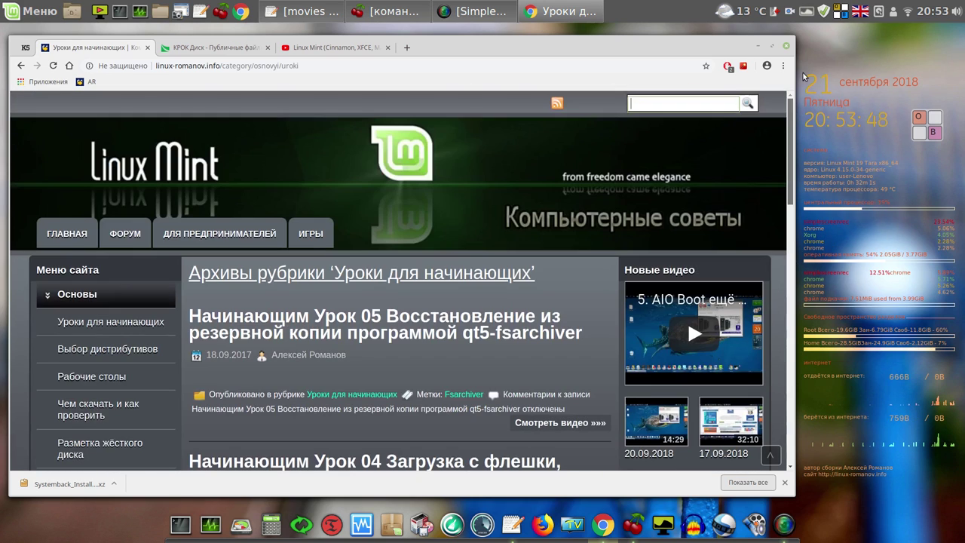
Return to the website's home page, review its content down to the Linux Mint installation video, and minimize the browser.
click(71, 235)
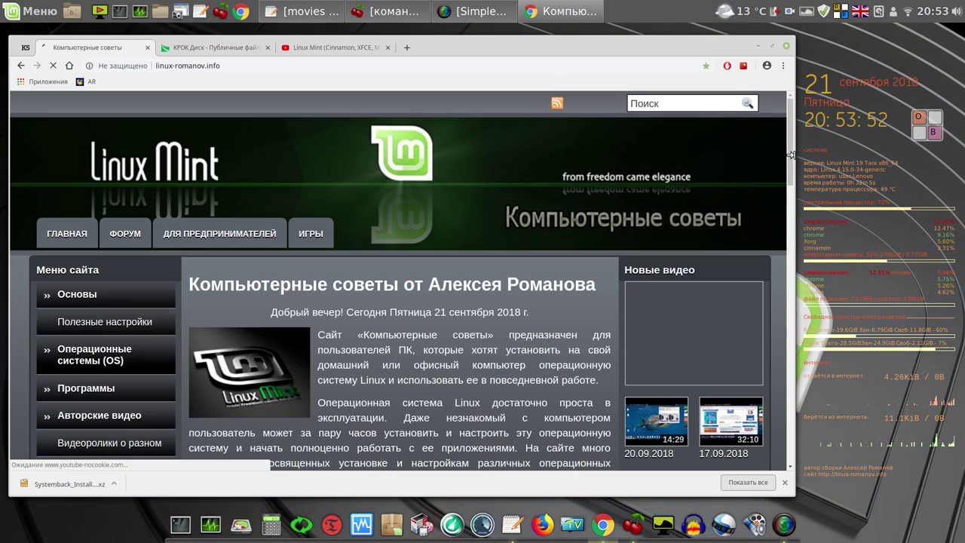
drag(793, 158, 799, 360)
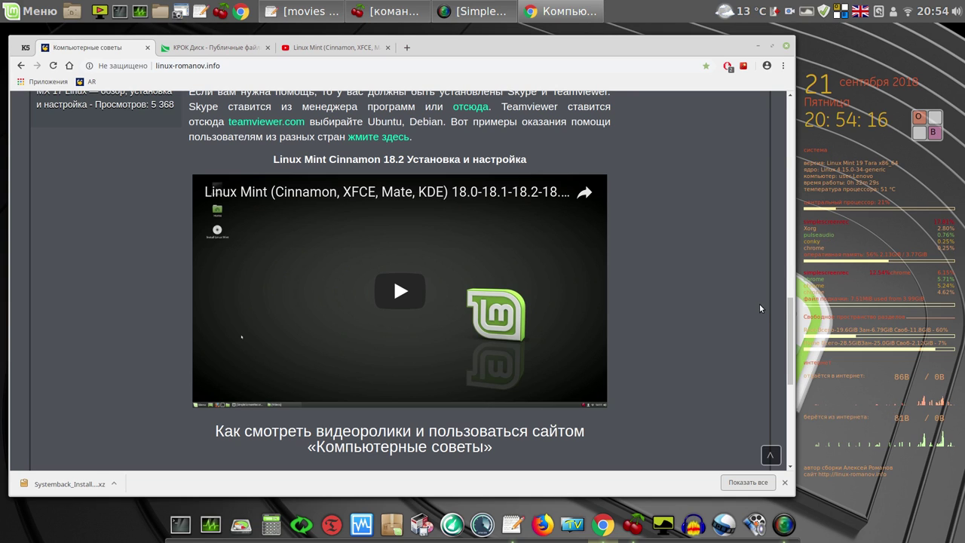
drag(790, 332, 789, 121)
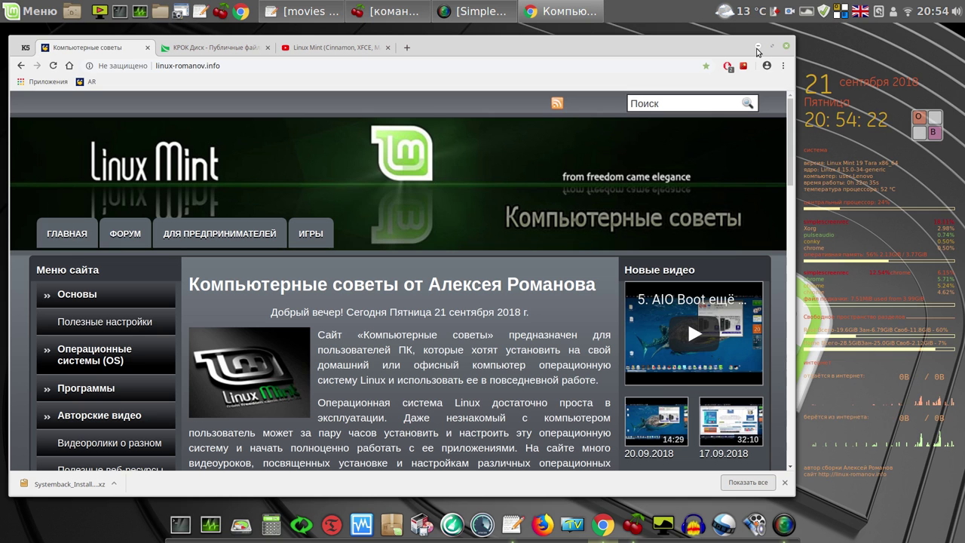
click(757, 48)
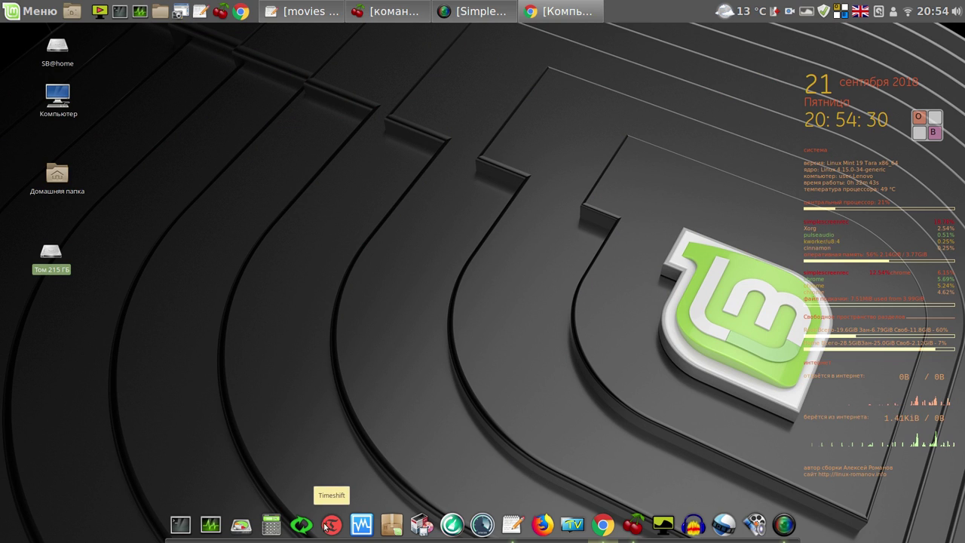
click(332, 527)
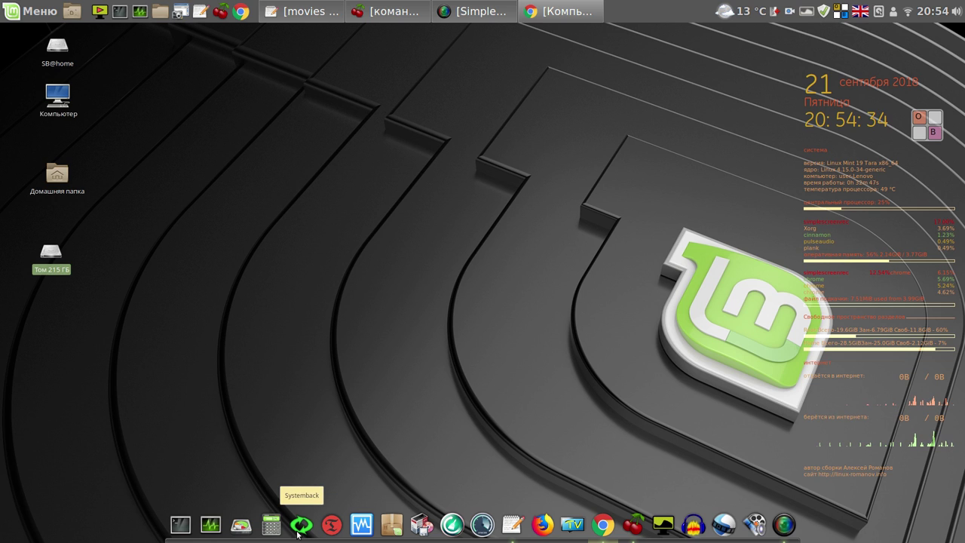
click(302, 528)
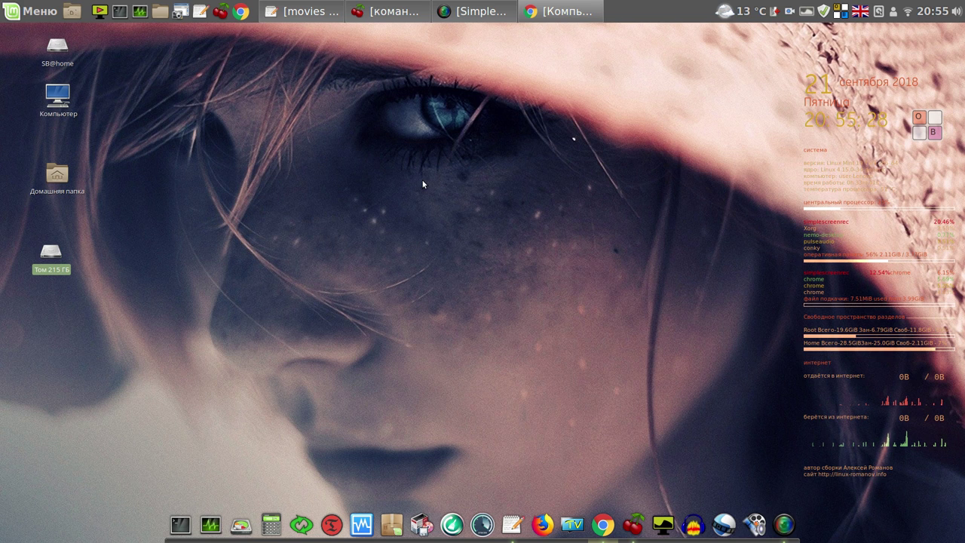
Launch the Parom.TV player from the audio and video applications, pause its playback, and close the player.
click(39, 13)
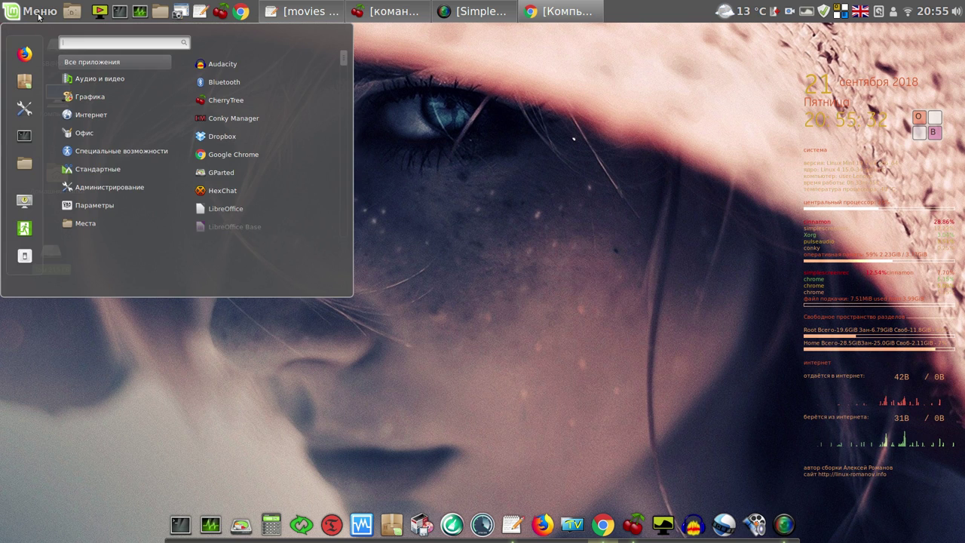
mouse_move(105, 84)
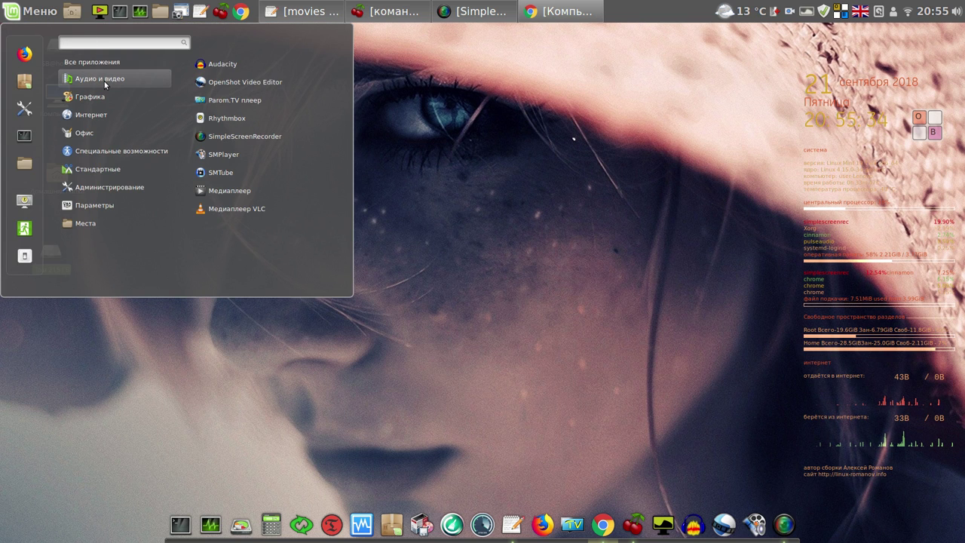
click(261, 102)
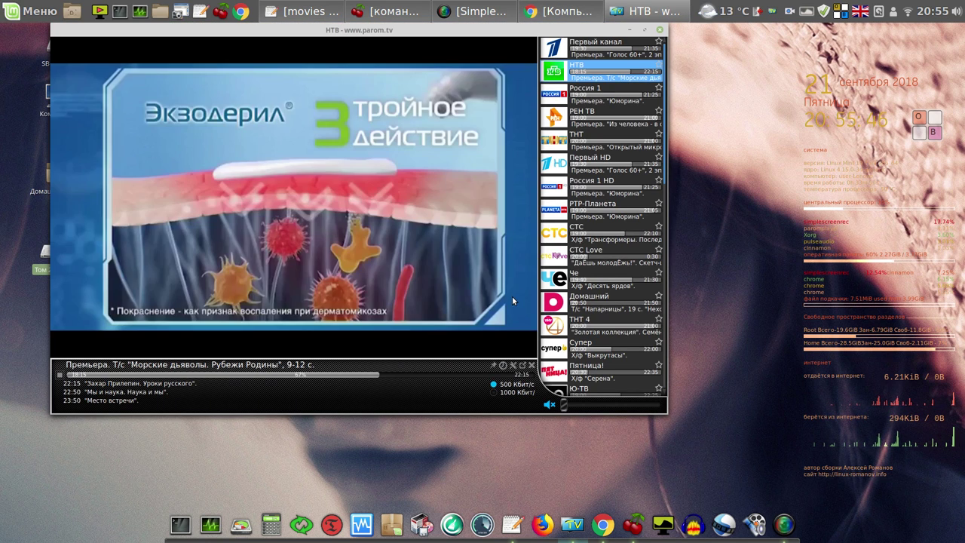
click(61, 376)
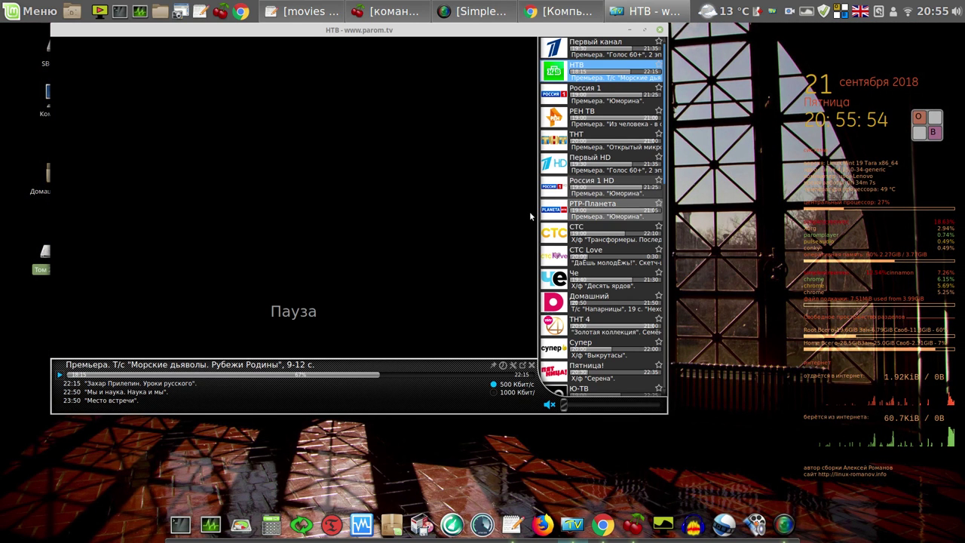
click(661, 32)
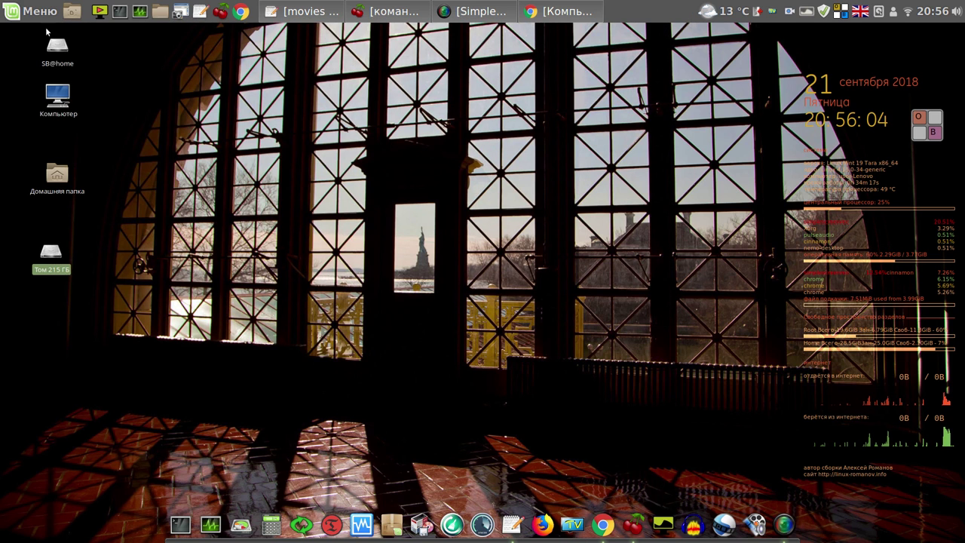
Review the installed applications in the «Аудио и видео», «Графика» and «Интернет» categories.
click(30, 10)
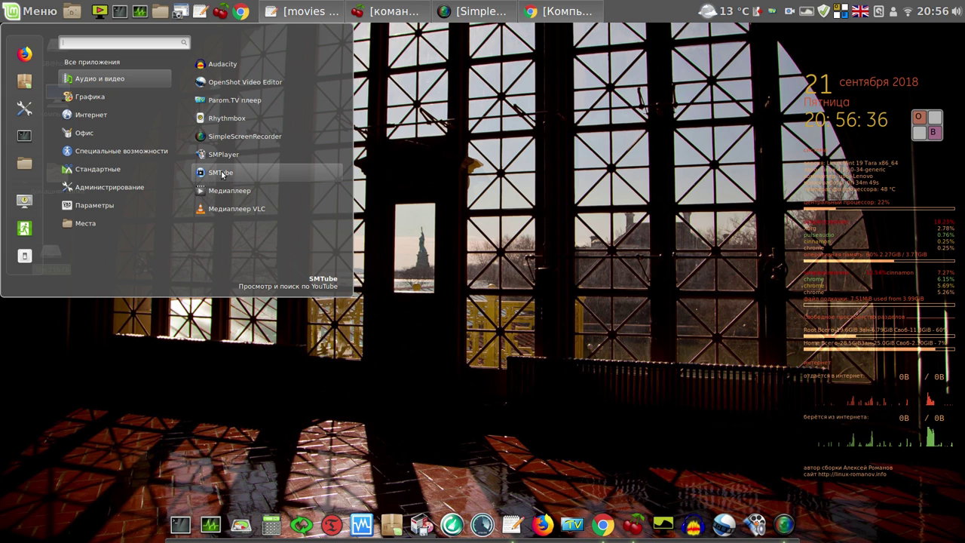
mouse_move(92, 99)
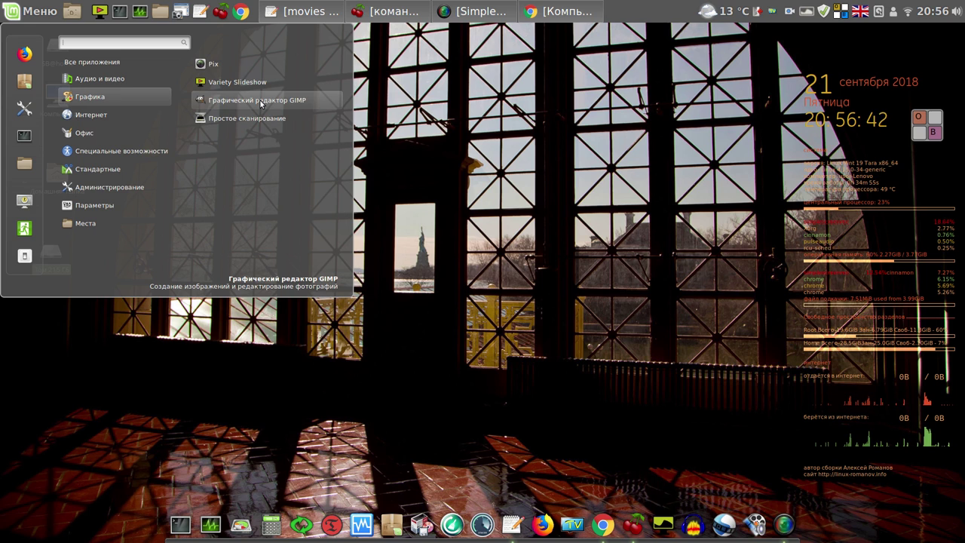
mouse_move(95, 121)
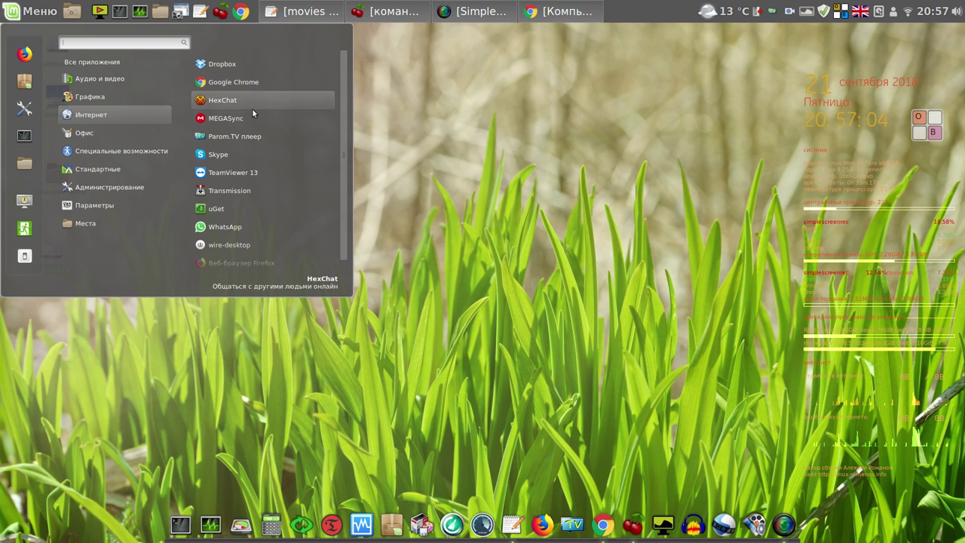
scroll(348, 190, down, 1)
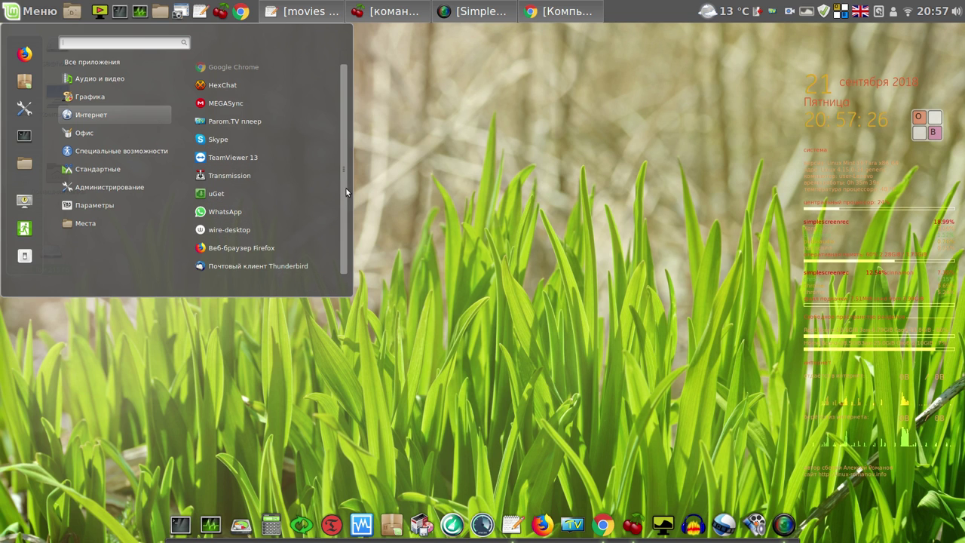
Launch LibreOffice Calc, check the LibreOffice version information, and close the program.
mouse_move(157, 157)
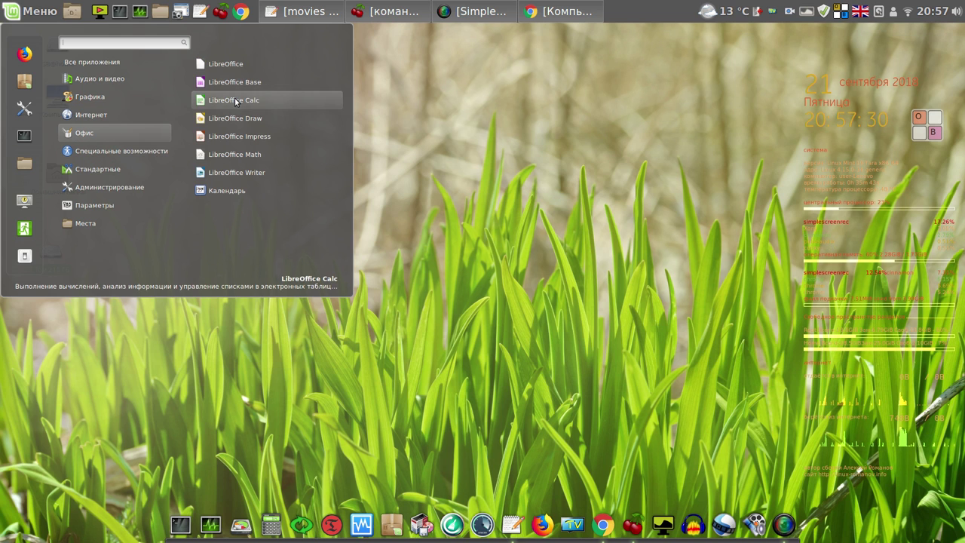
click(235, 107)
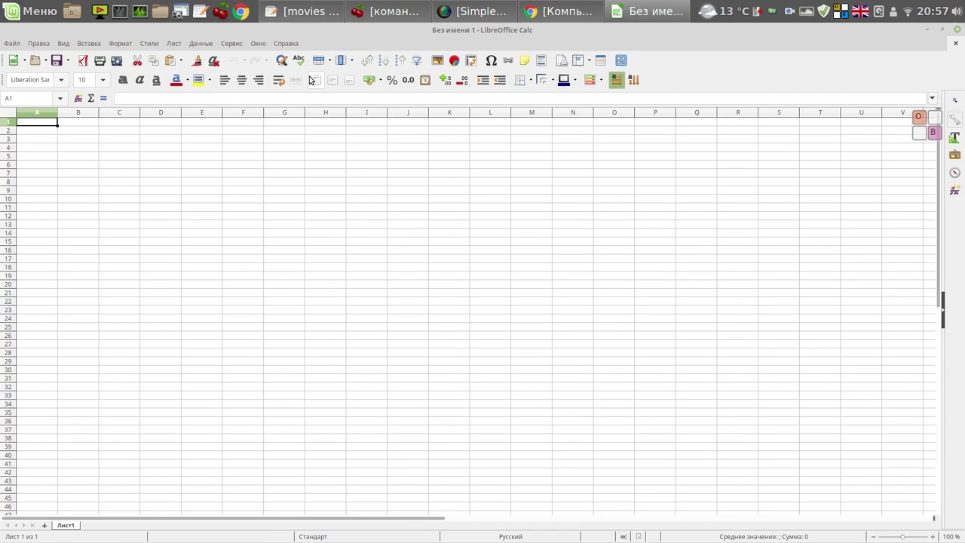
click(288, 44)
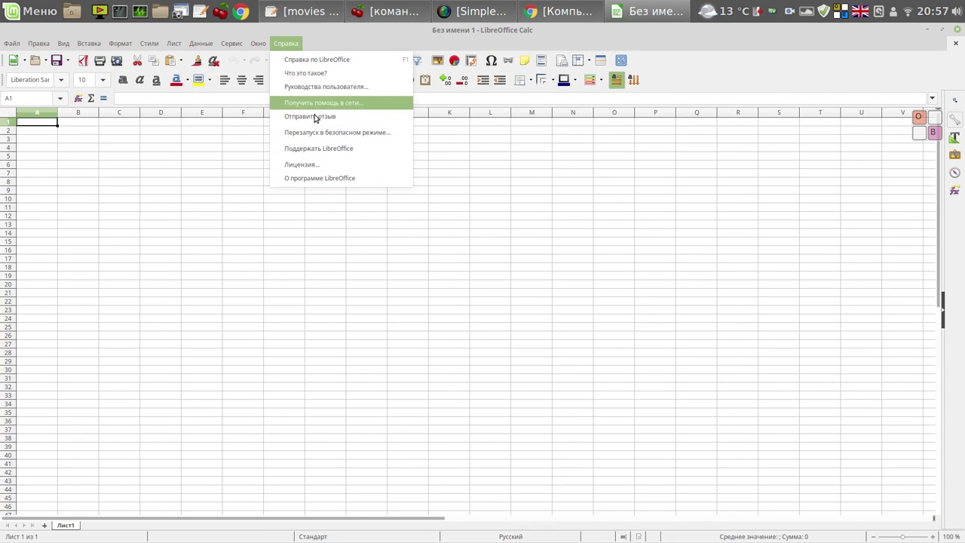
click(332, 180)
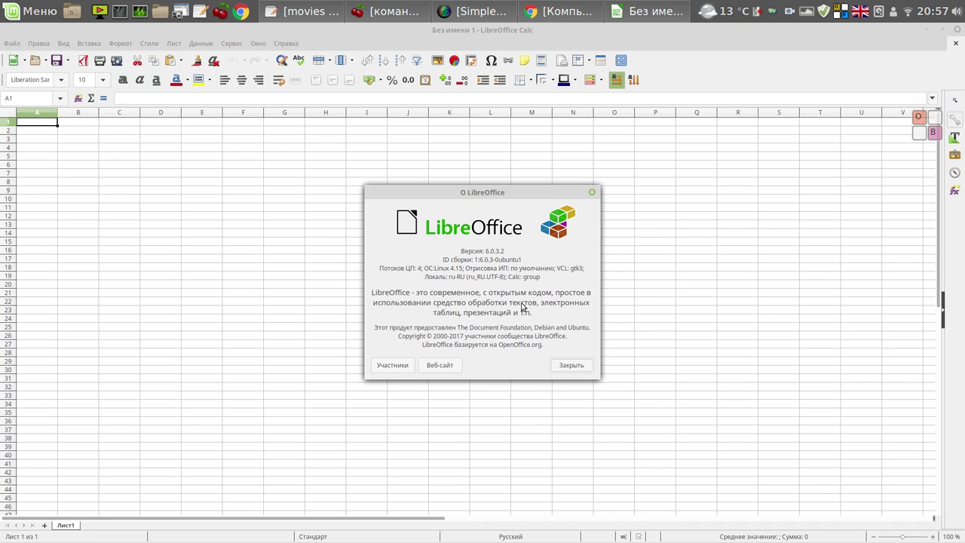
click(579, 366)
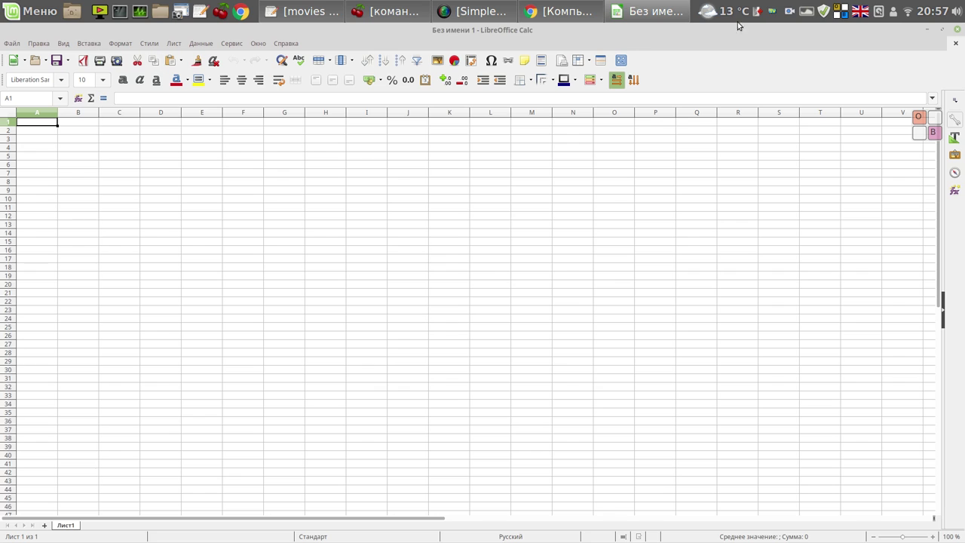
click(957, 29)
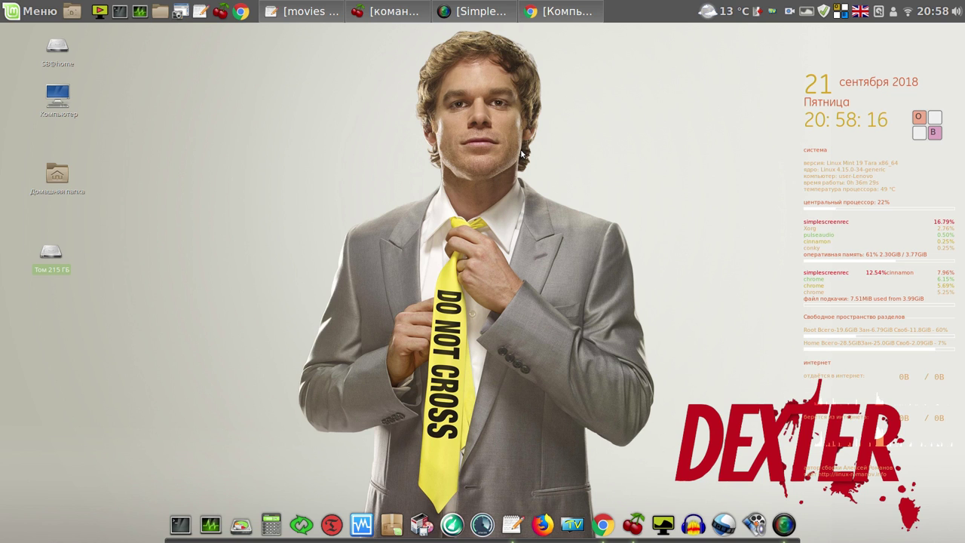
Review the installed applications in the «Стандартные» and «Администрирование» categories, including the remaining entries of each list.
click(41, 13)
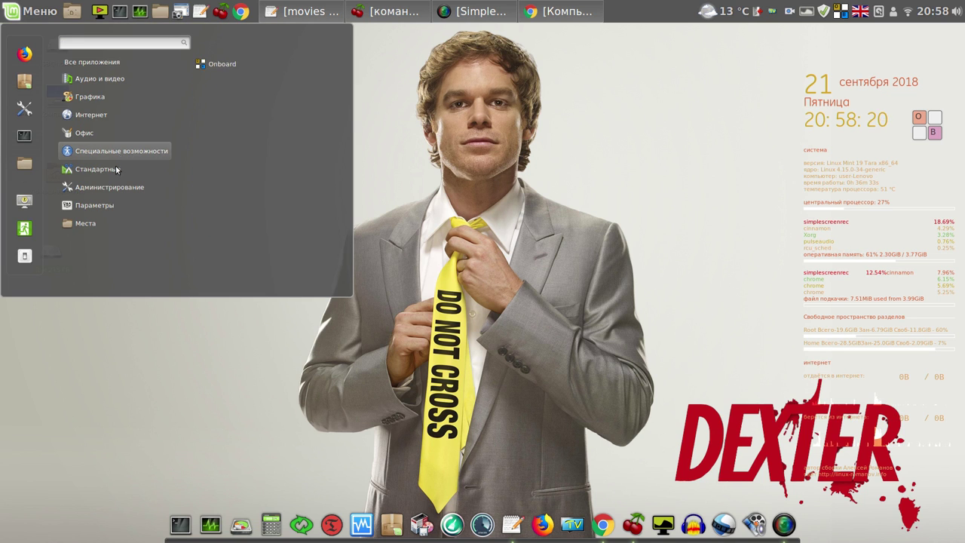
mouse_move(115, 170)
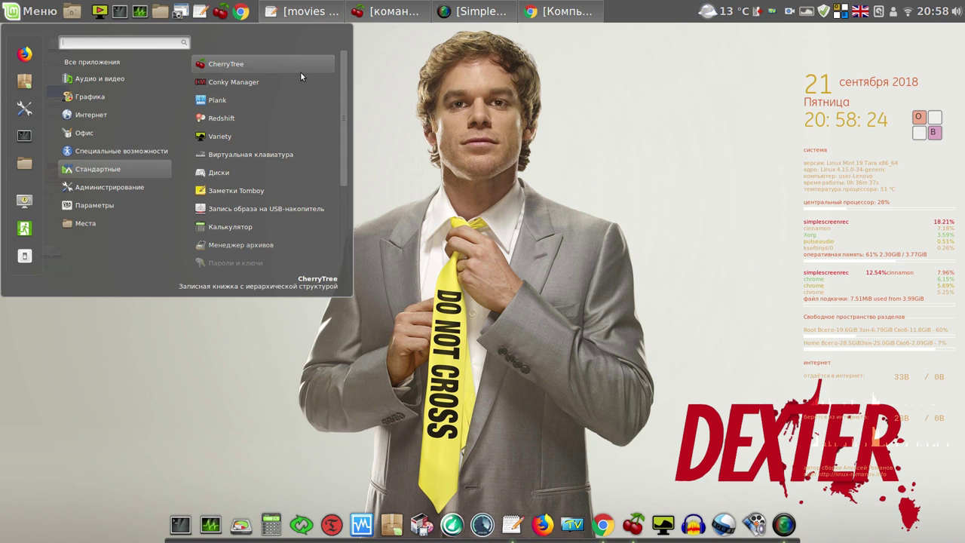
drag(343, 101, 347, 219)
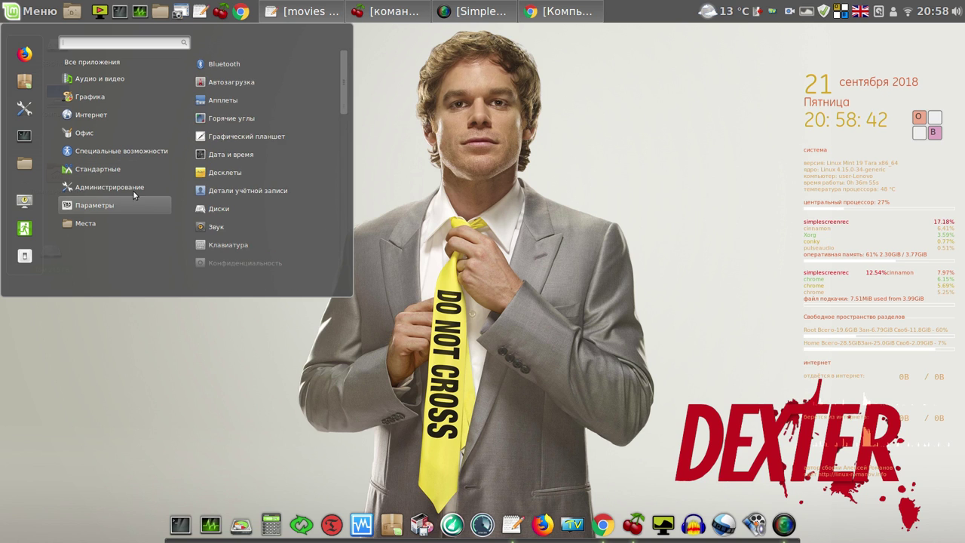
mouse_move(129, 189)
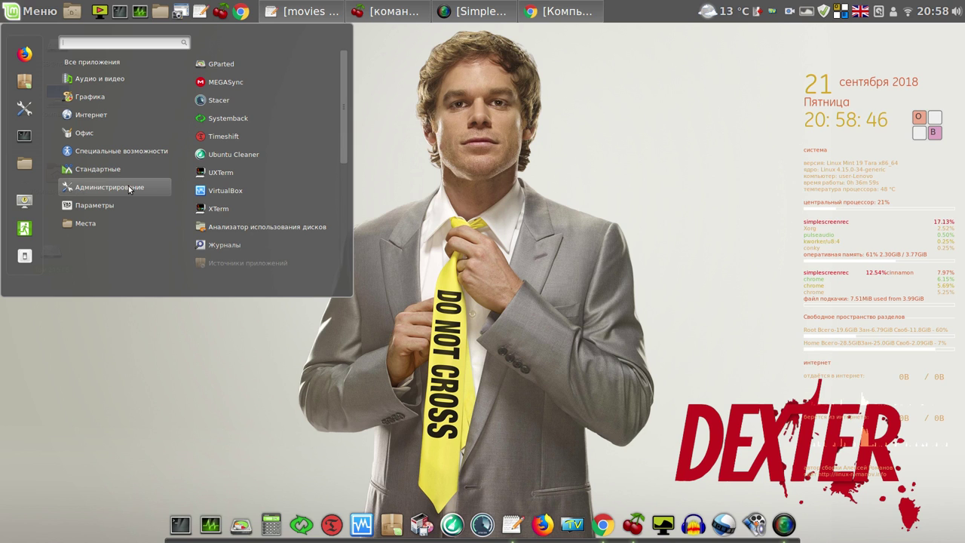
drag(344, 138, 347, 285)
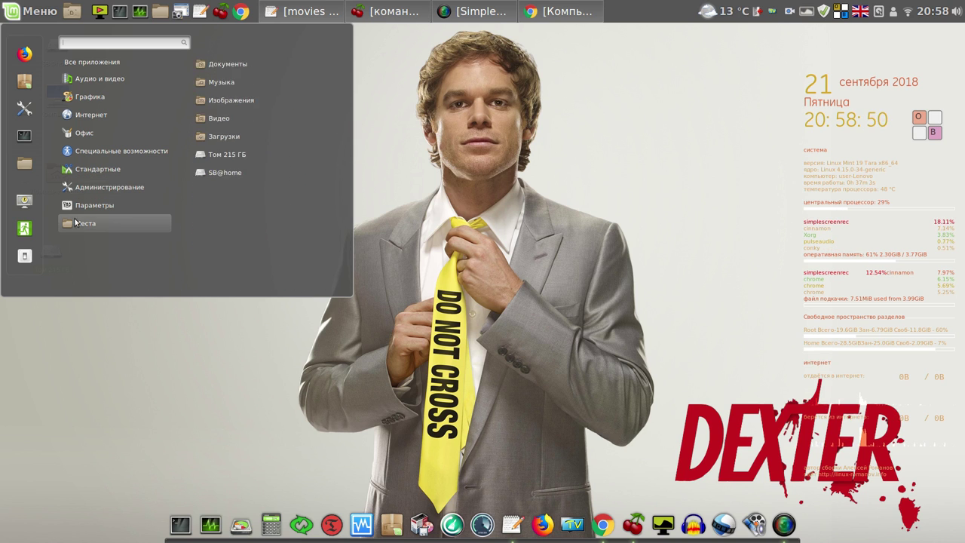
Review the «Места» category, close the application menu, and check the system update status.
mouse_move(91, 223)
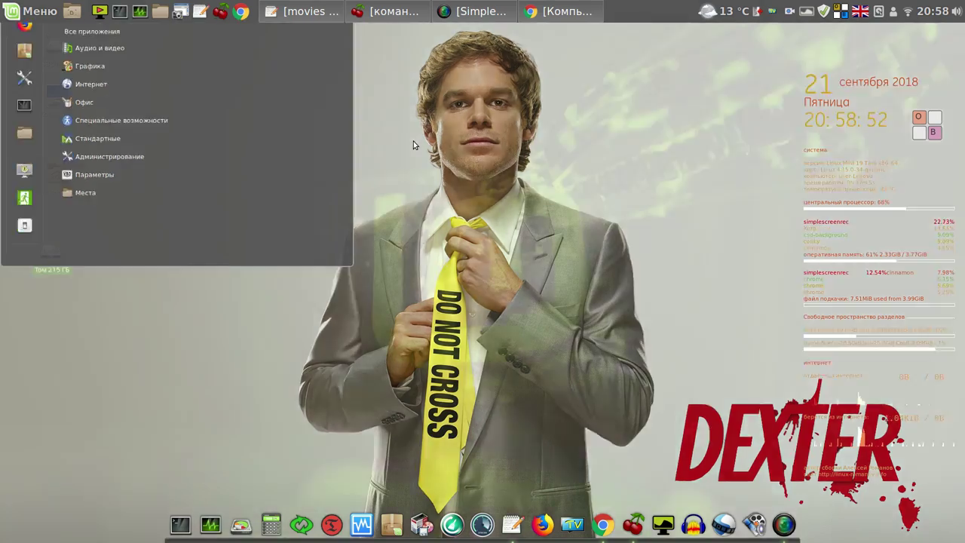
click(413, 141)
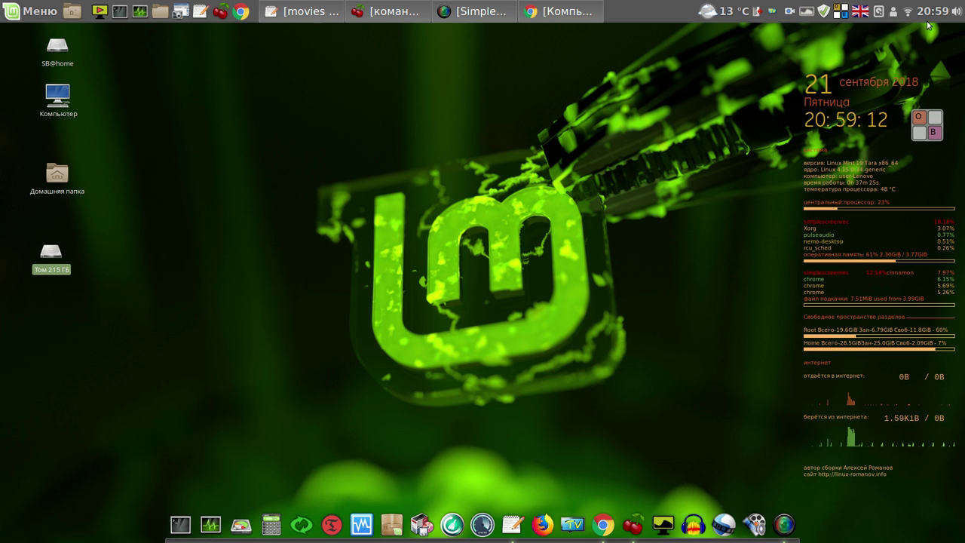
mouse_move(908, 11)
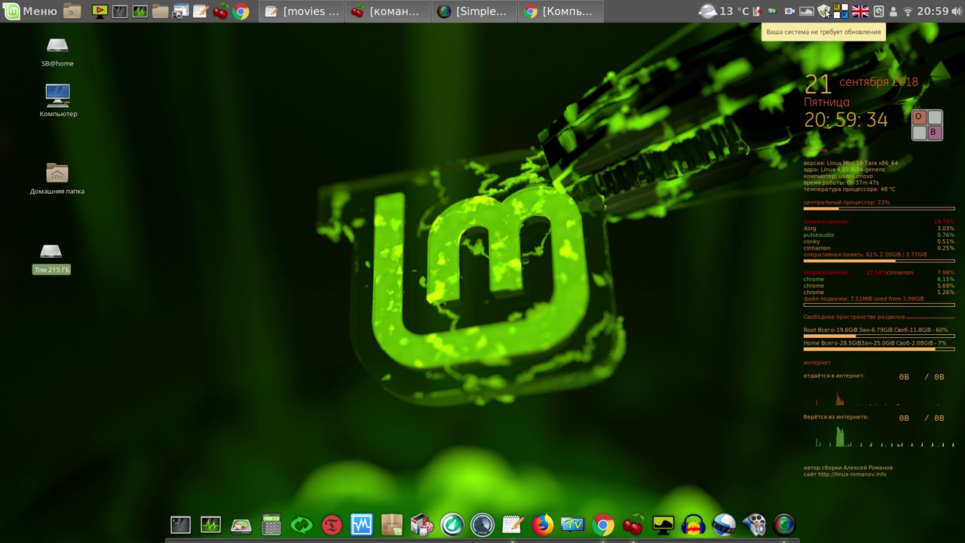
Inspect the root partition /dev/sda12 and the home partition /dev/sda13 in GParted, and close the program.
click(248, 527)
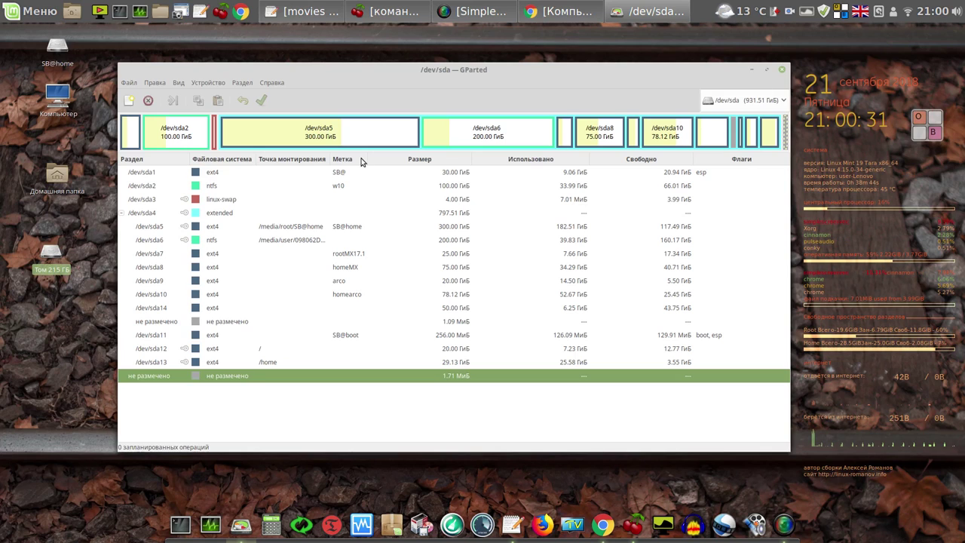
click(200, 350)
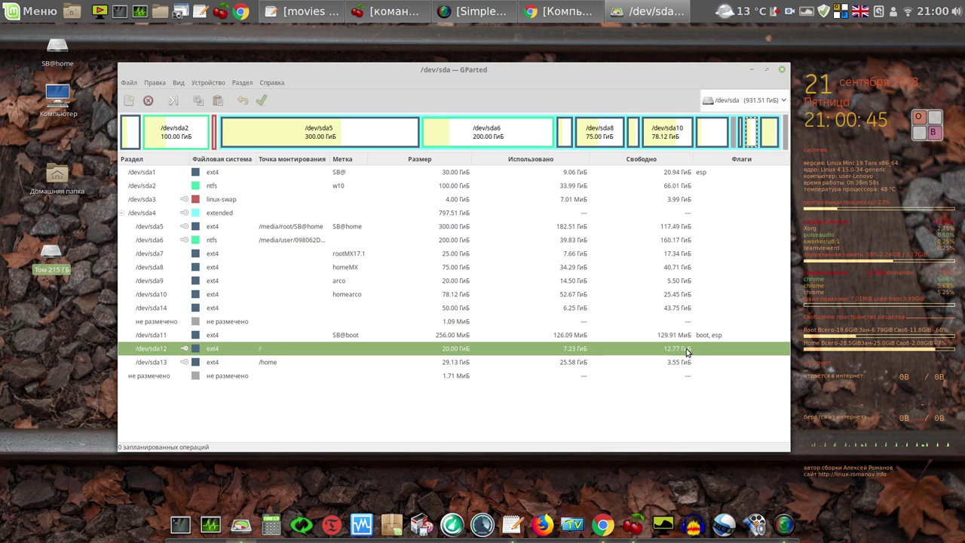
click(458, 365)
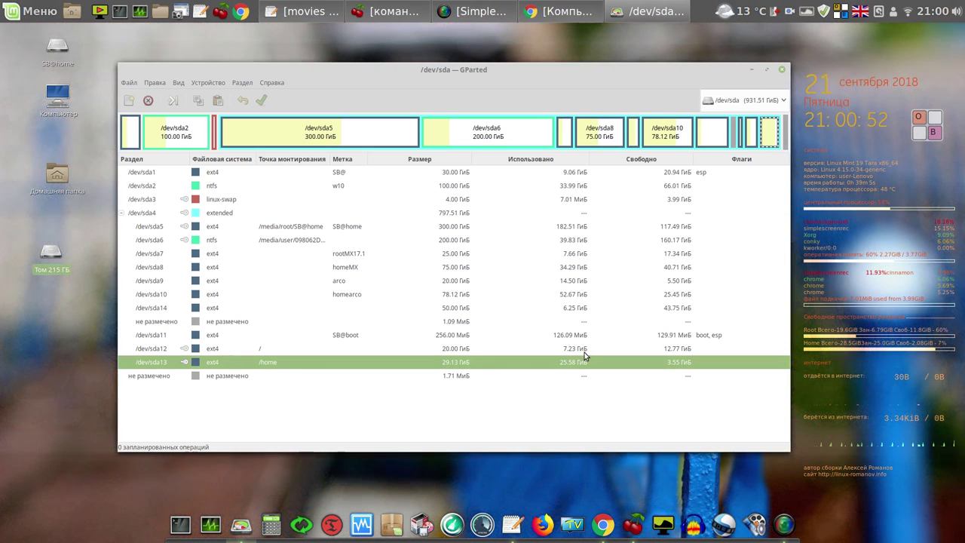
click(583, 349)
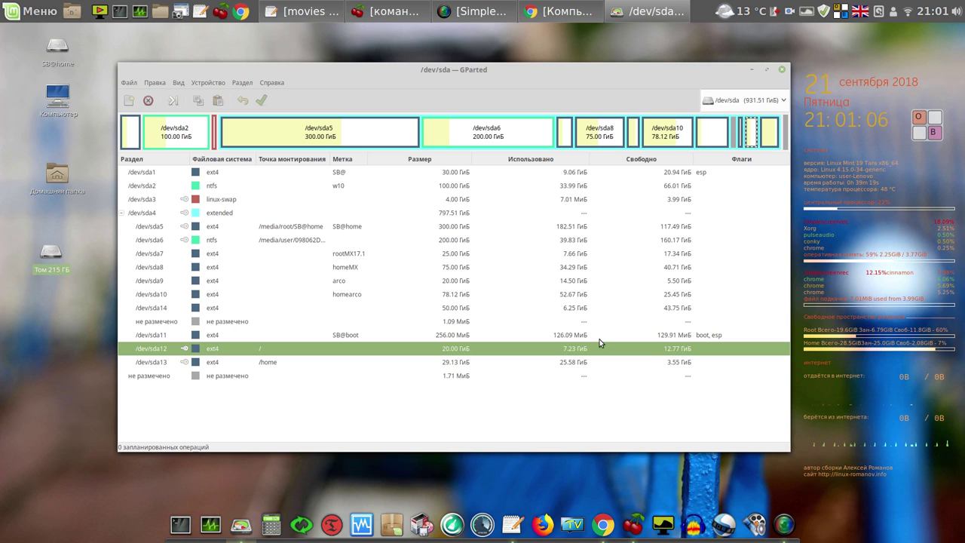
click(781, 71)
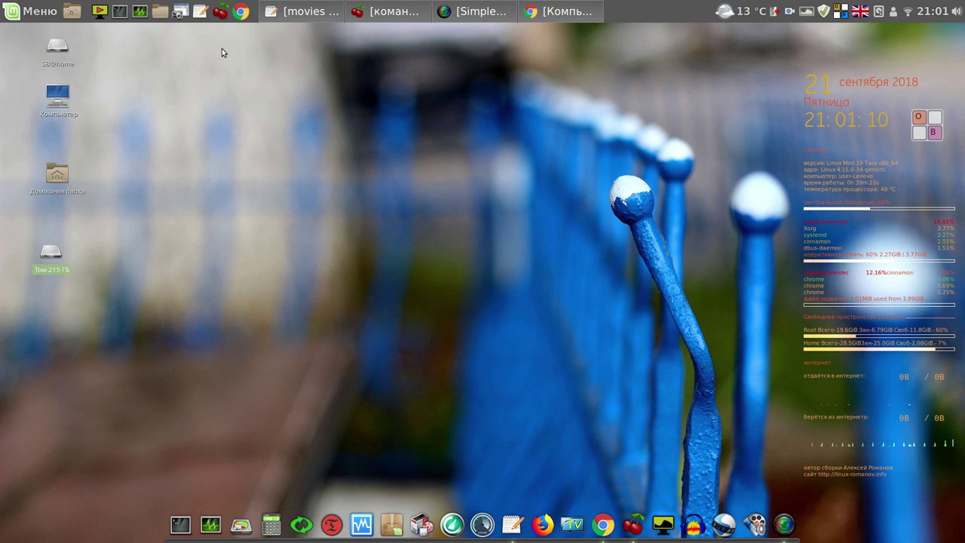
Browse to the home directory above the user folder, check the available actions for the Systemback .sblive archive, and close the file manager.
click(160, 12)
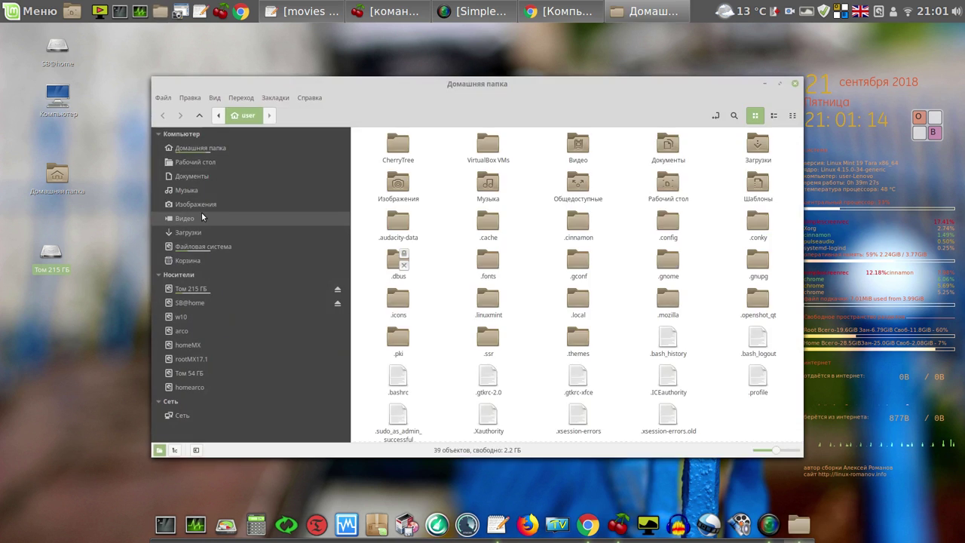
click(199, 115)
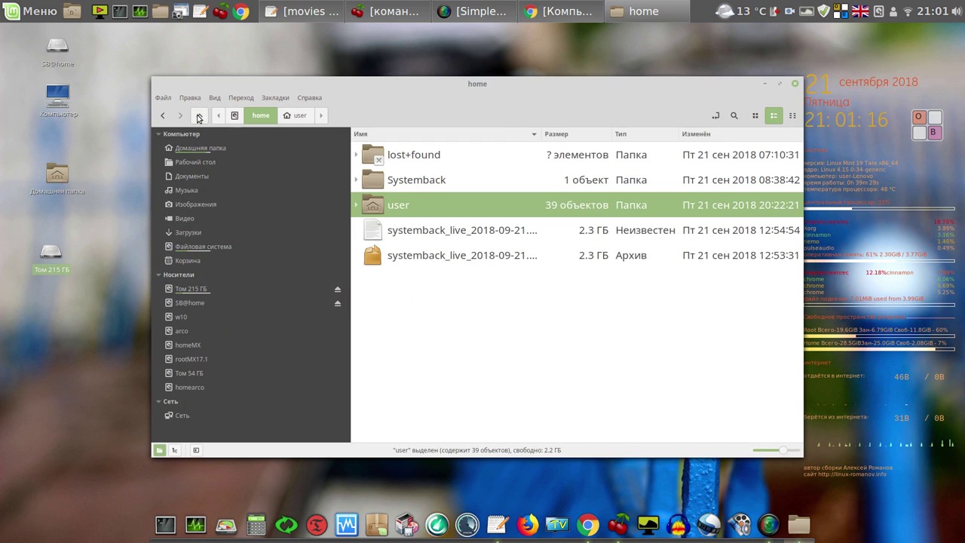
click(458, 260)
right_click(458, 260)
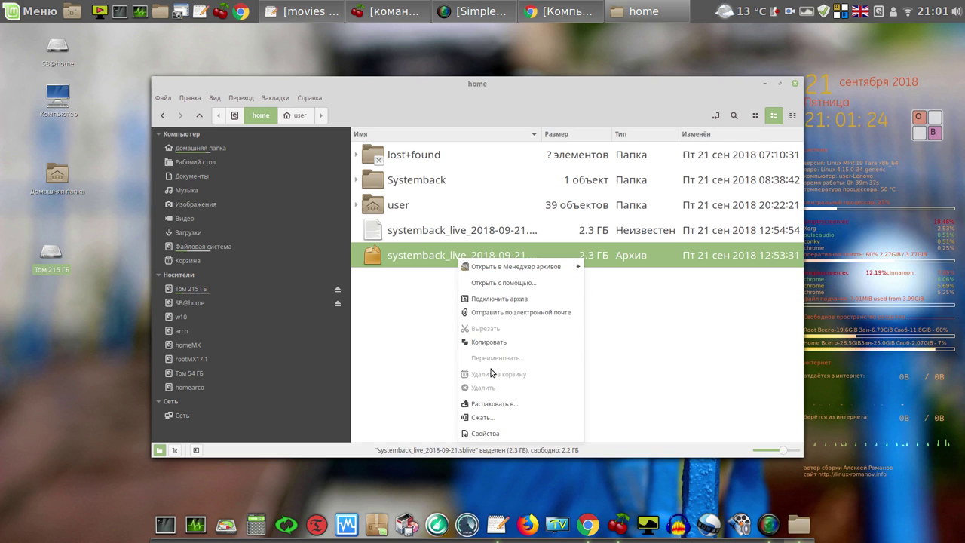
click(418, 334)
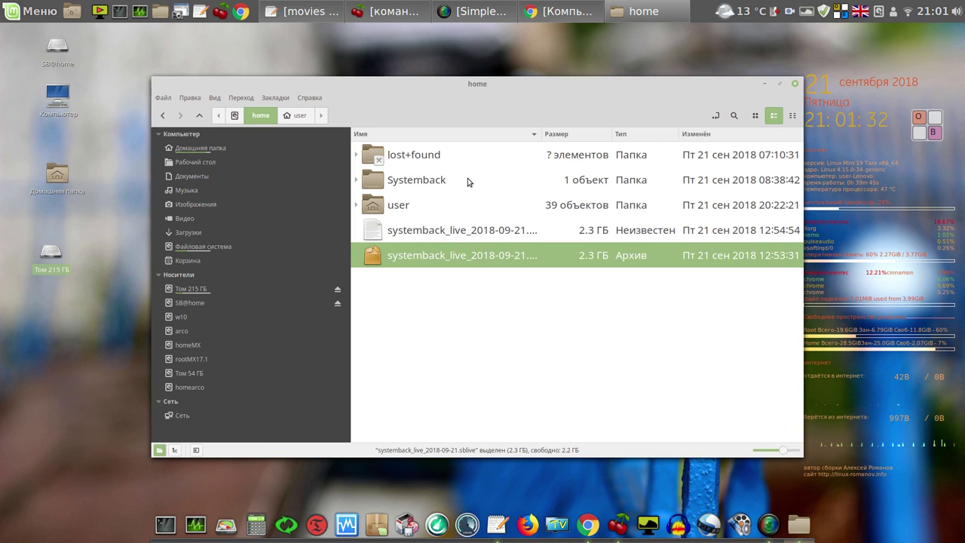
click(794, 85)
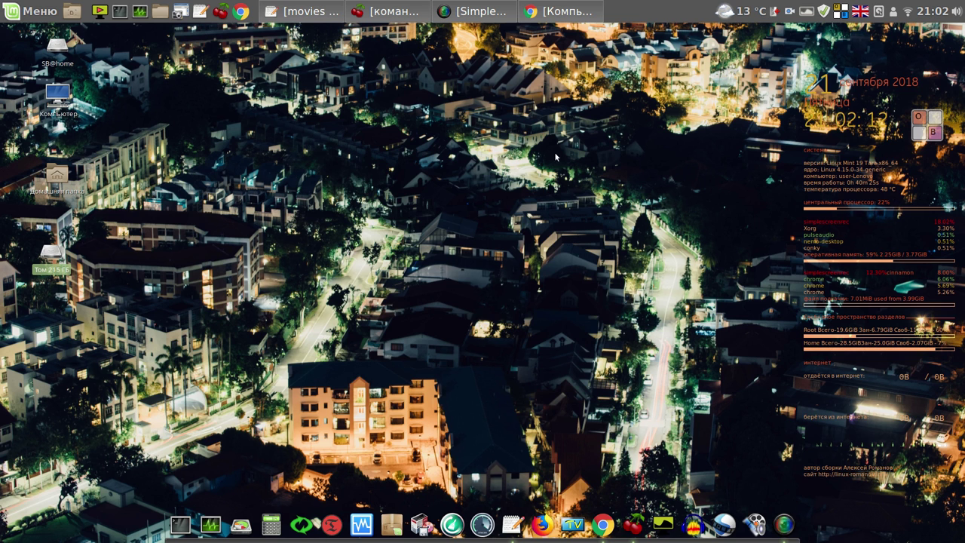
Switch to the CherryTree notes, open the «Установка программ» node, and collapse and re-expand its branch to review the entries.
click(385, 14)
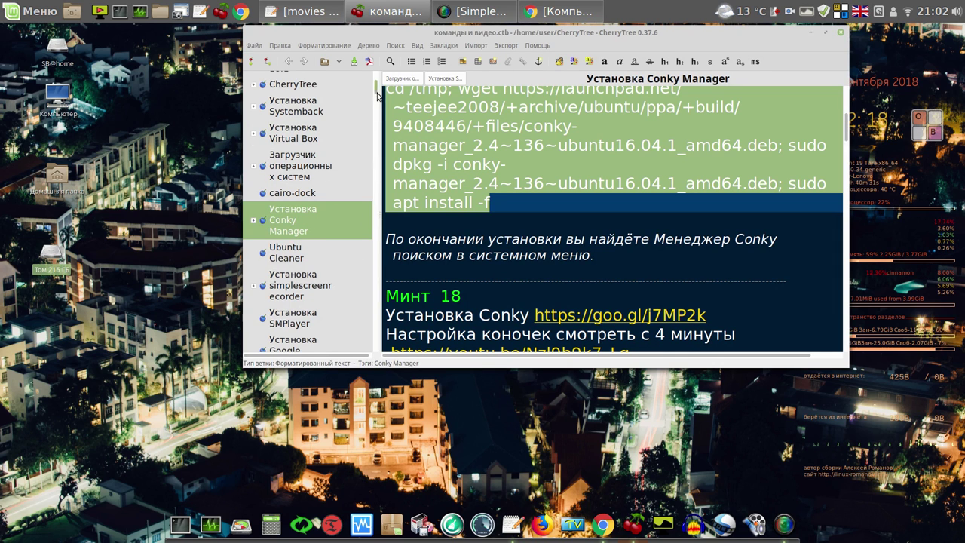
scroll(375, 83, up, 2)
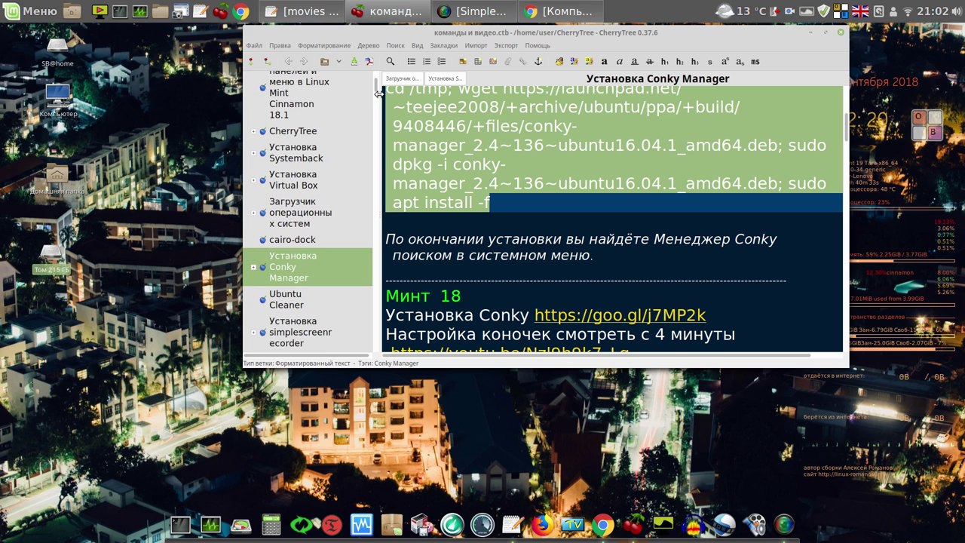
scroll(374, 91, up, 5)
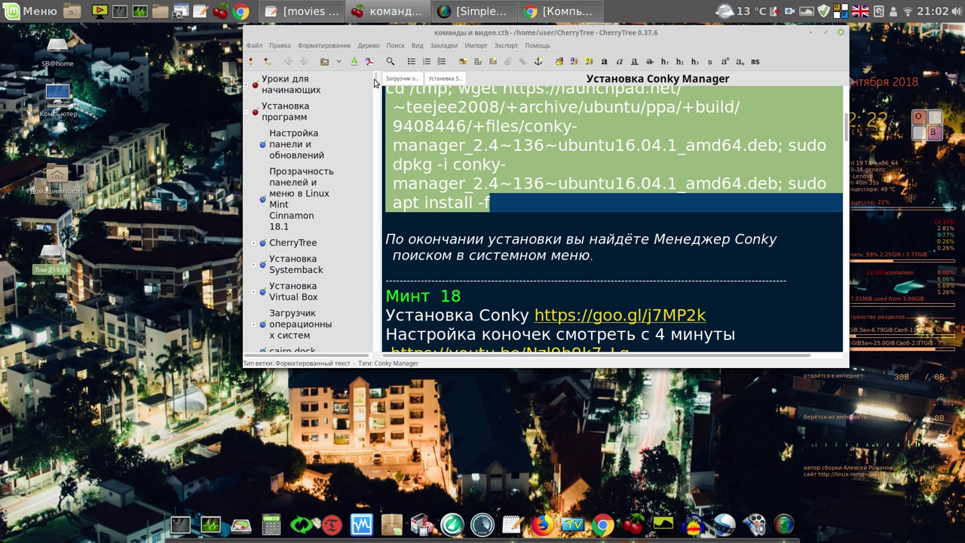
click(253, 115)
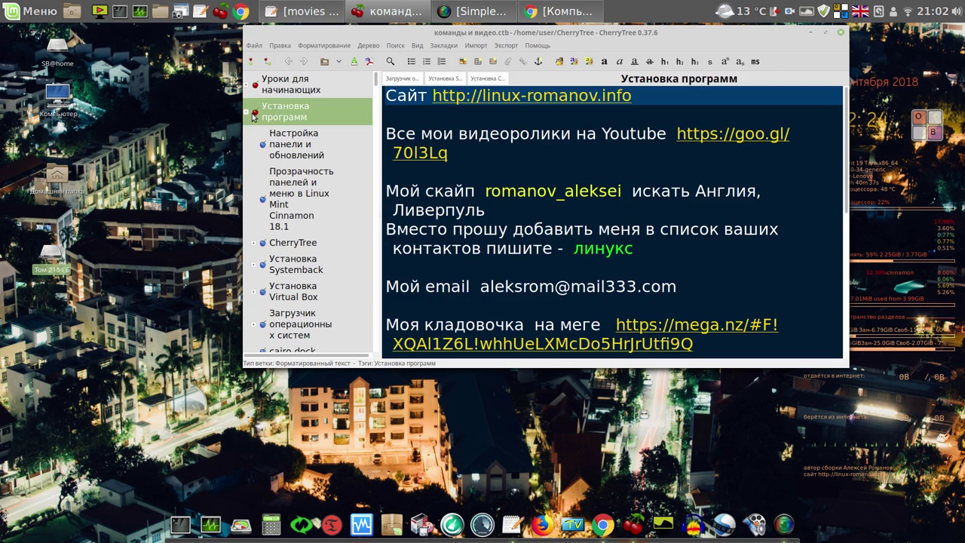
click(245, 114)
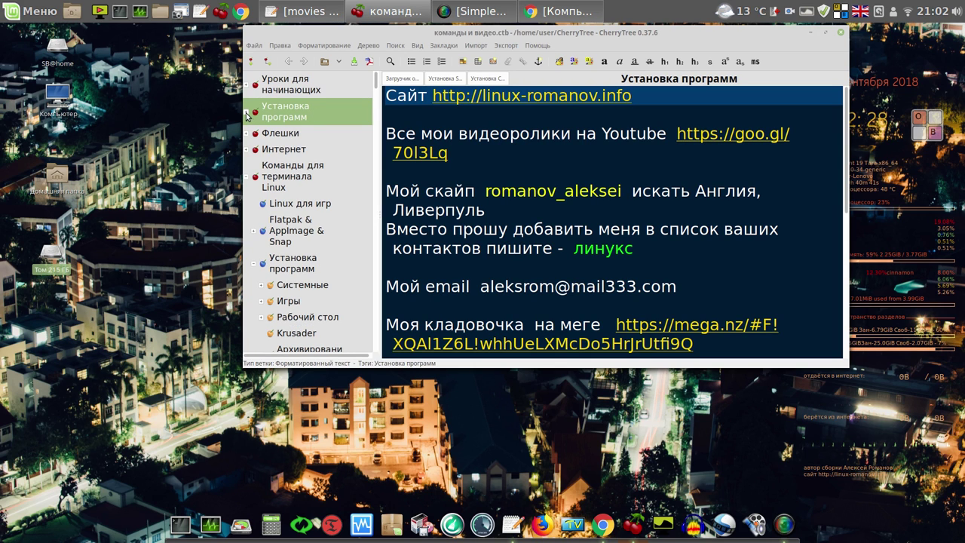
click(245, 114)
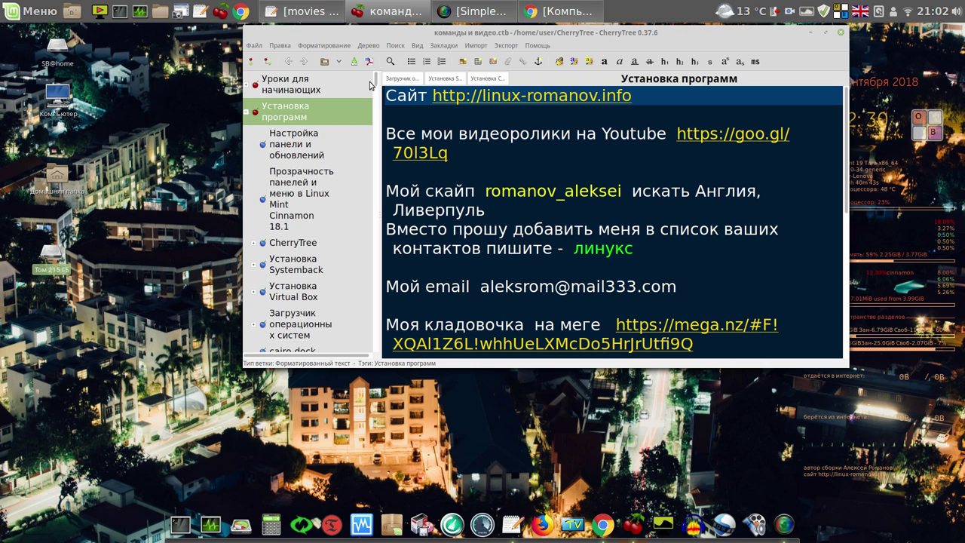
scroll(375, 83, down, 3)
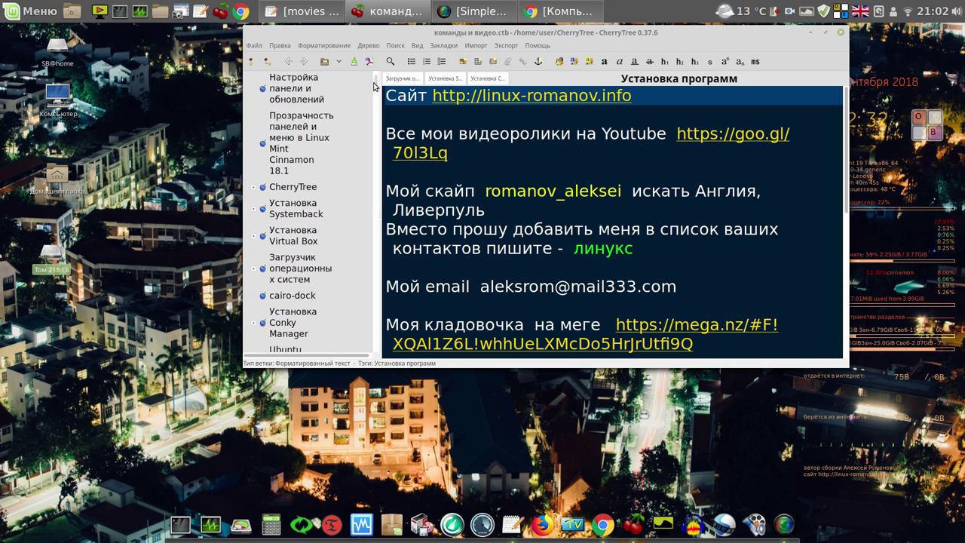
Open the «Установка Systemback» note and review its section for the Linux Mint 19 series.
click(320, 209)
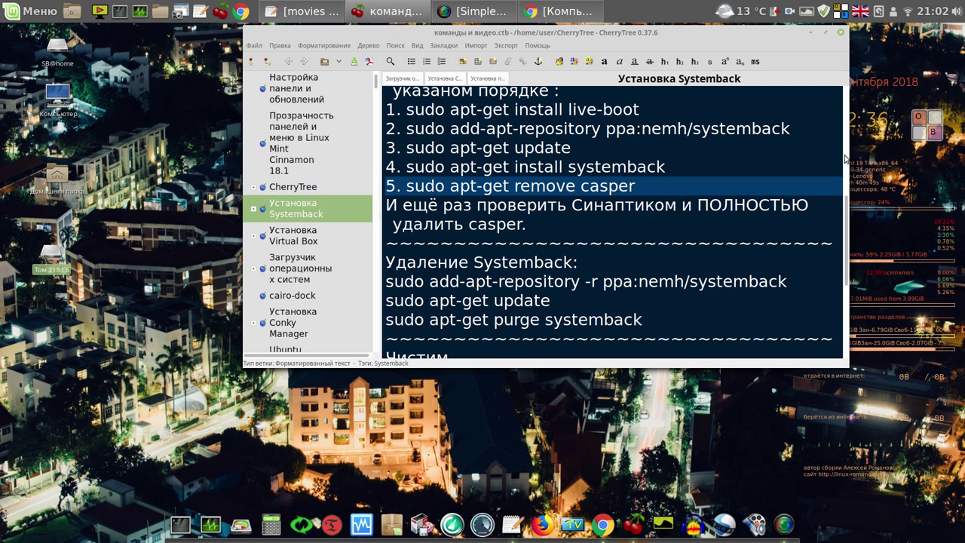
click(846, 106)
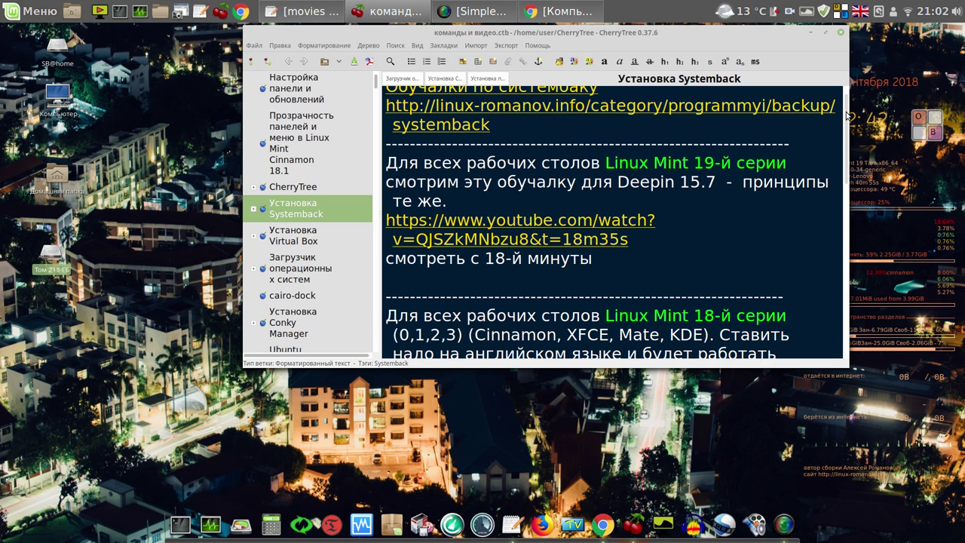
scroll(845, 117, up, 1)
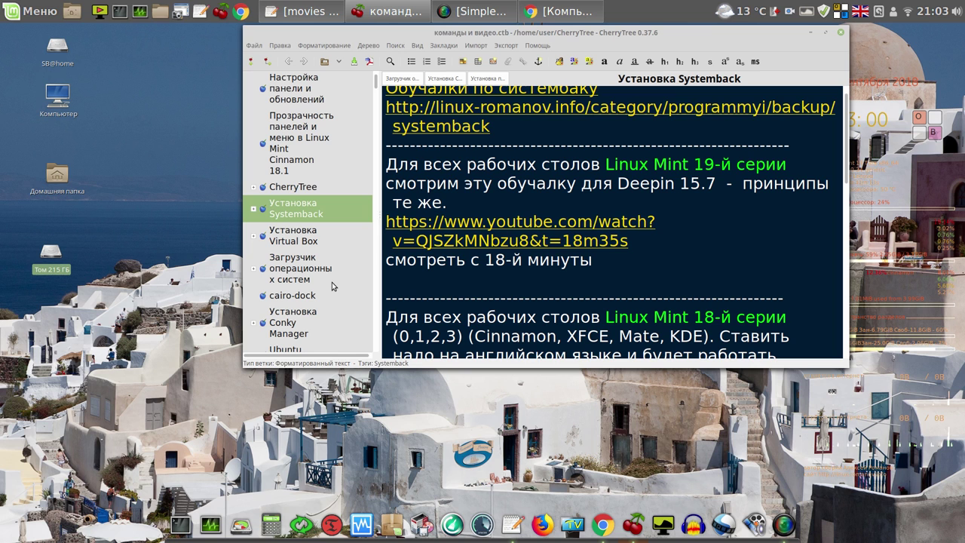
Review the terminal installation commands in the «Установка Conky Manager» note, and close CherryTree.
click(302, 315)
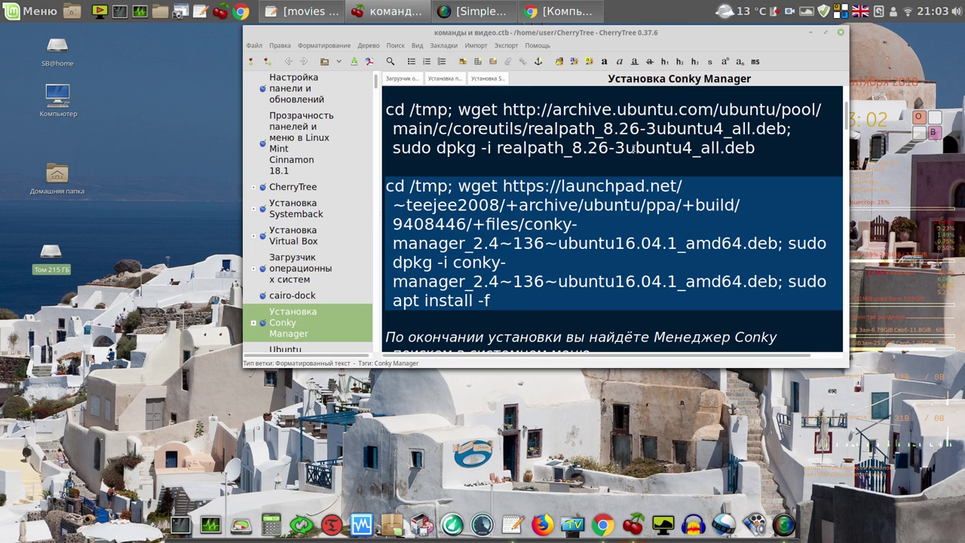
scroll(850, 114, up, 1)
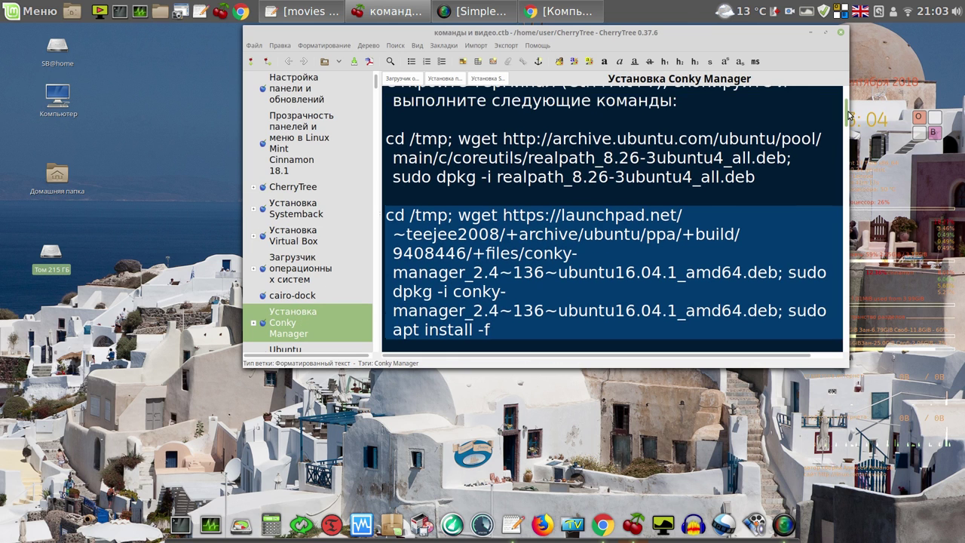
scroll(849, 115, up, 1)
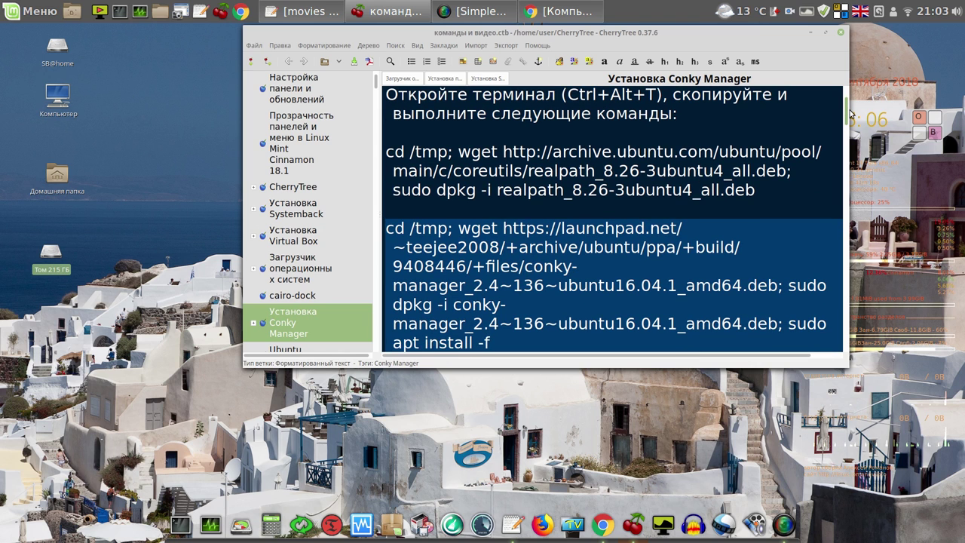
scroll(850, 114, down, 1)
scroll(851, 114, down, 1)
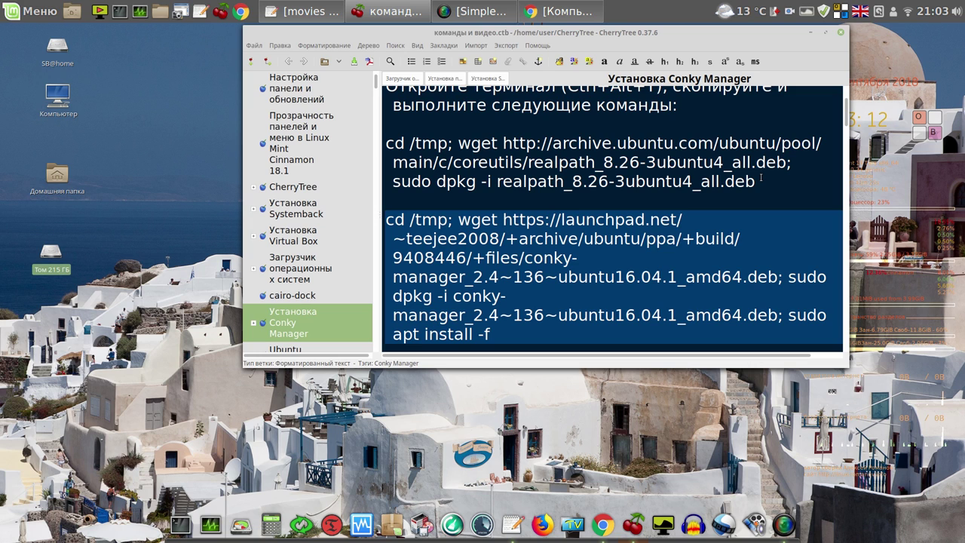
click(842, 35)
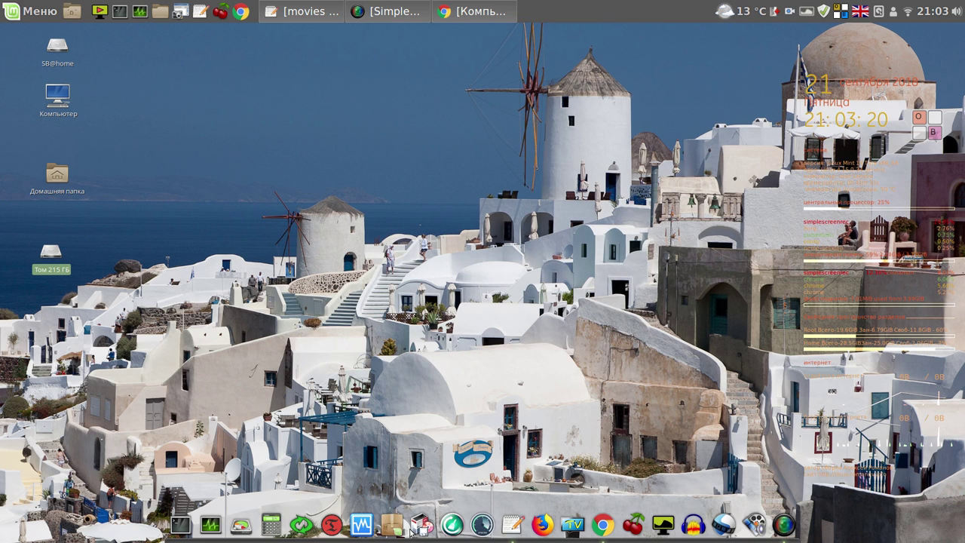
Launch the OpenShot video editor.
click(724, 528)
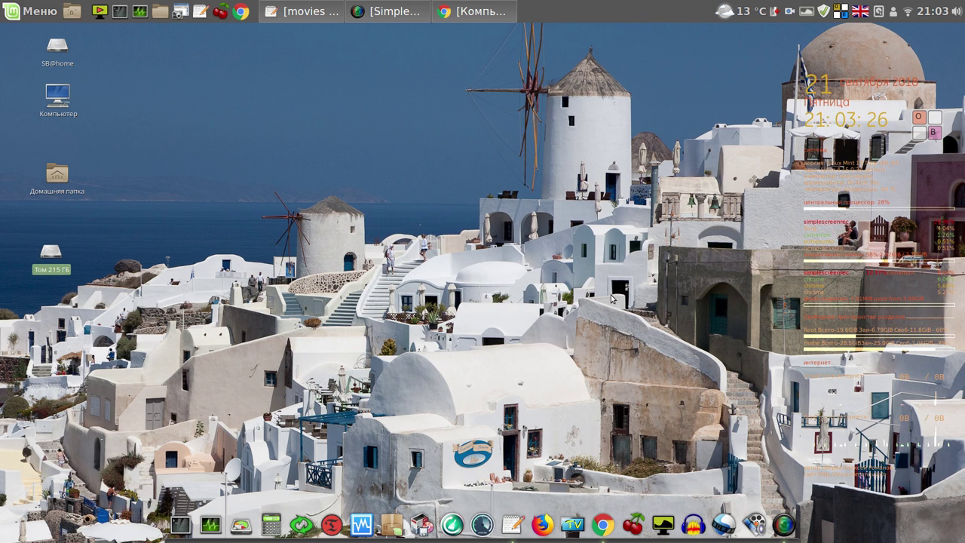